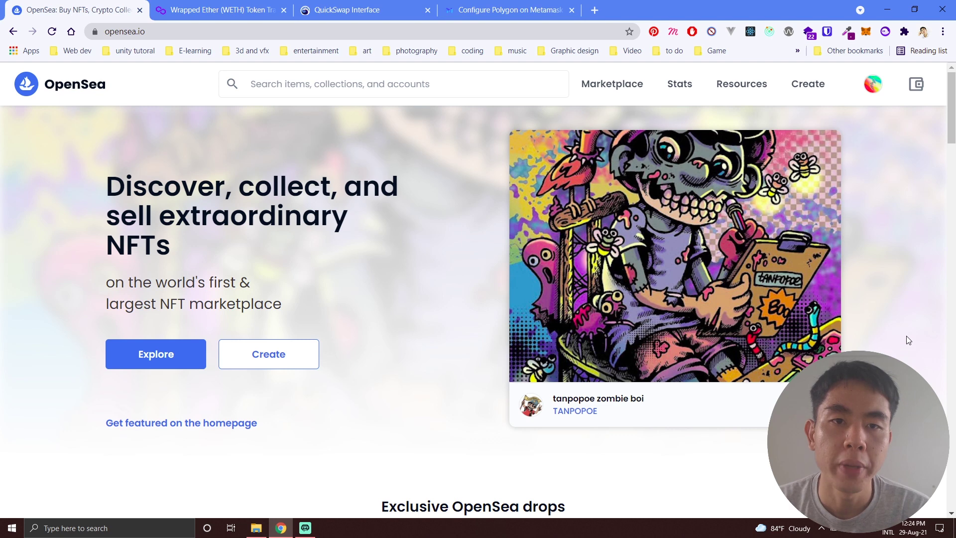
Step: Switch the MetaMask wallet's network to Ethereum Mainnet
click(866, 32)
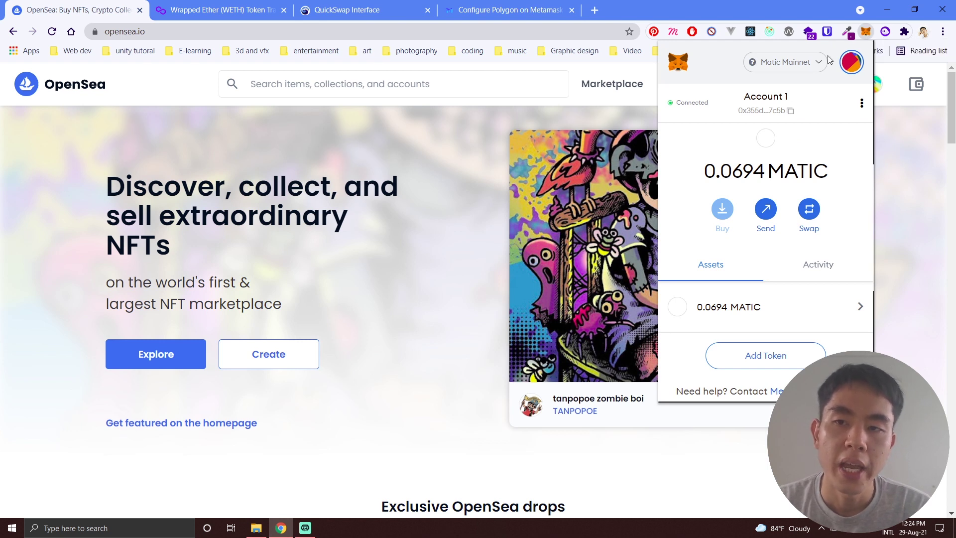
click(785, 62)
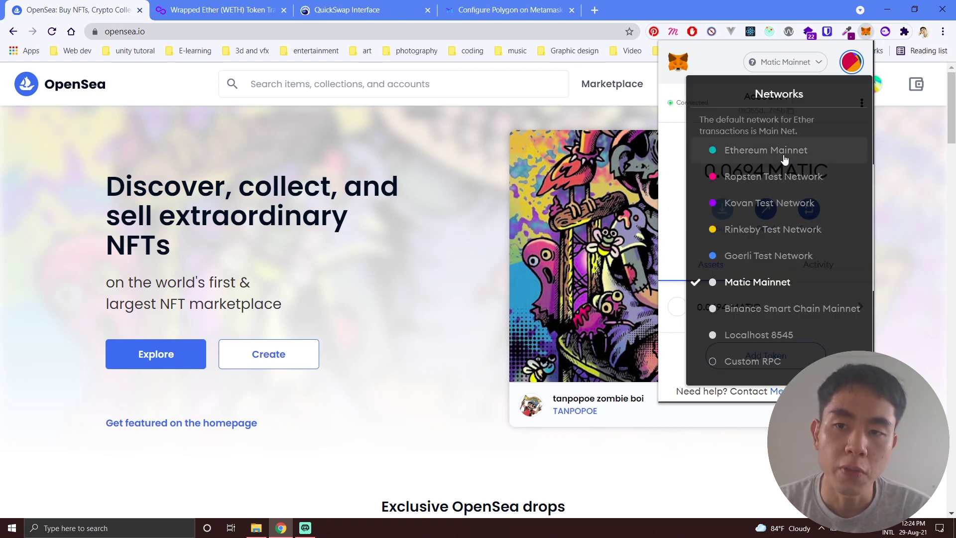
key(Escape)
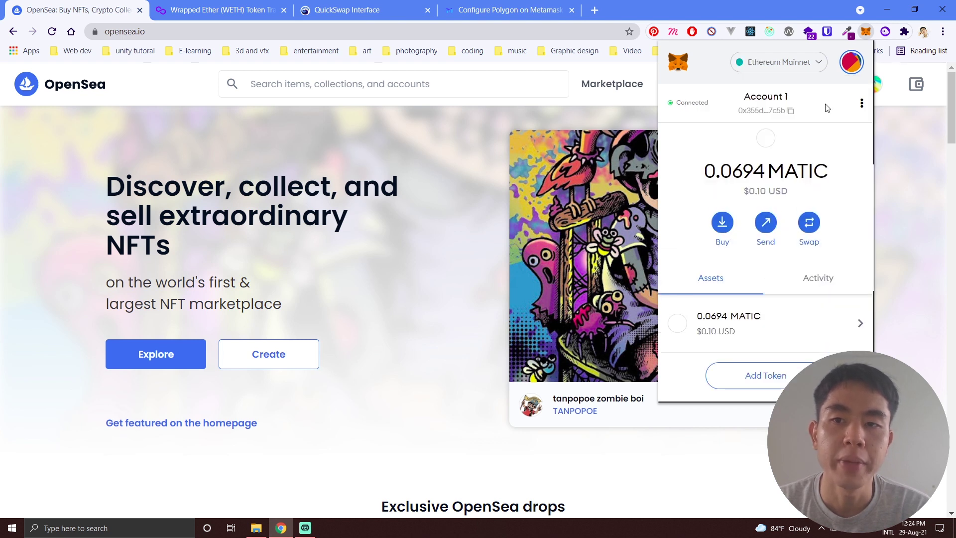
Step: Open the wallet's custom RPC network form and look over the fields it requires
click(806, 64)
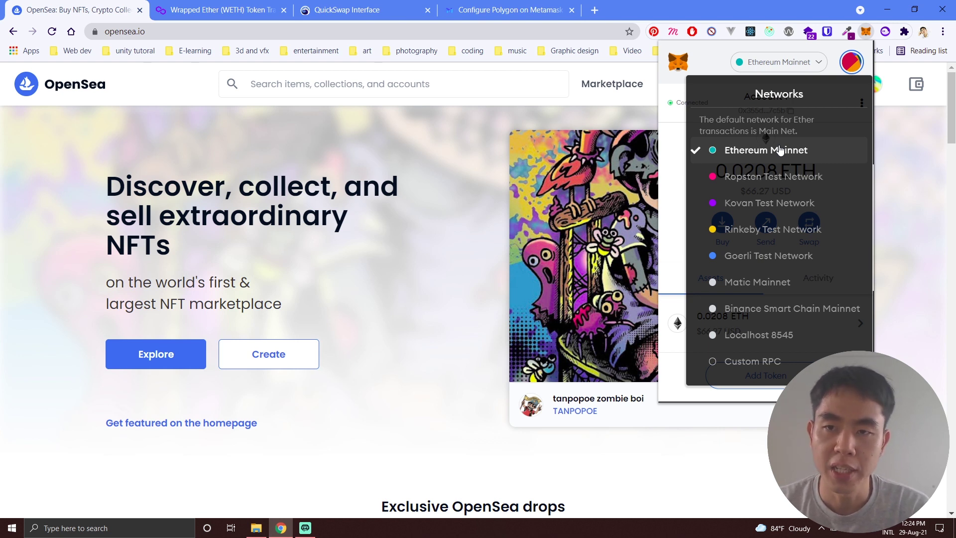
click(764, 366)
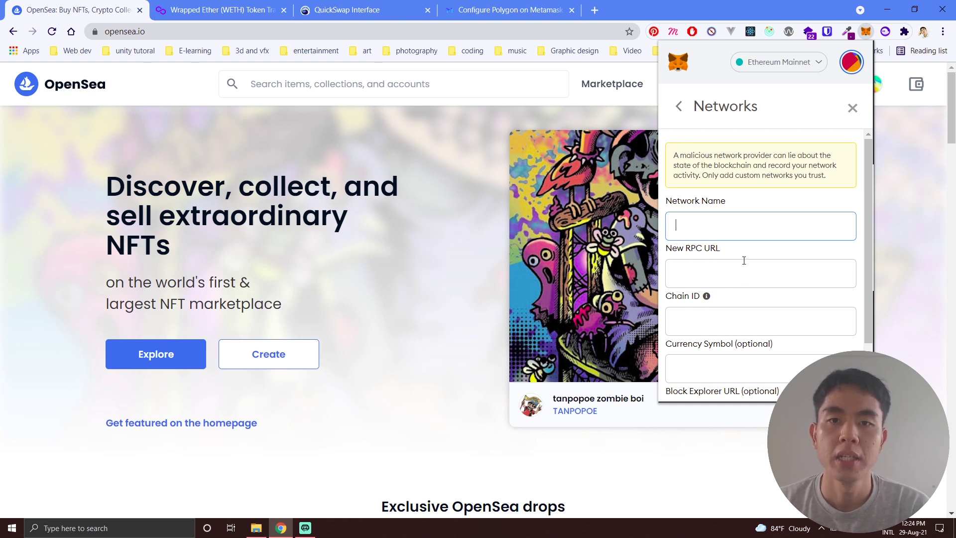
scroll(744, 260, down, 2)
scroll(744, 260, up, 2)
Step: Examine the network name, RPC URL, chain ID, currency symbol and block explorer values in the Matic documentation on configuring Polygon for MetaMask
click(508, 10)
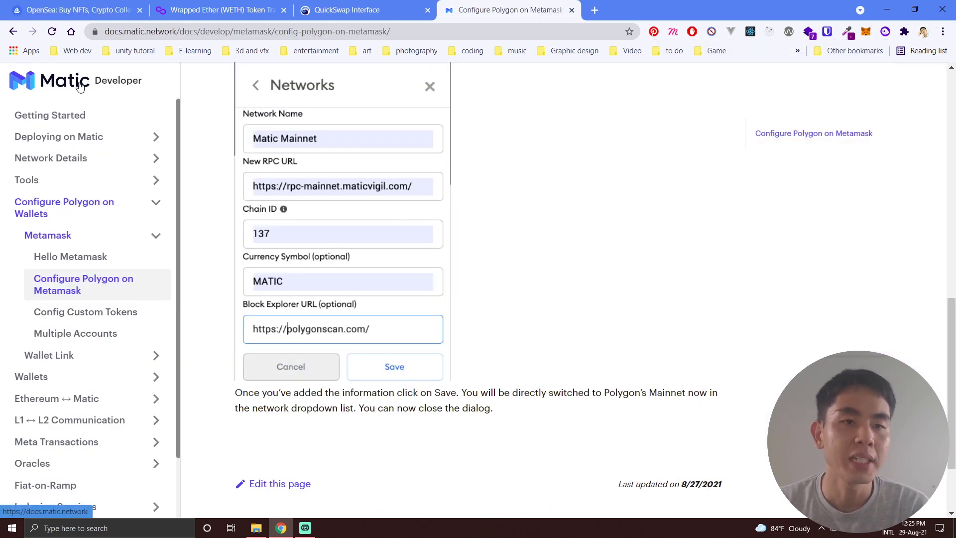
scroll(553, 216, up, 5)
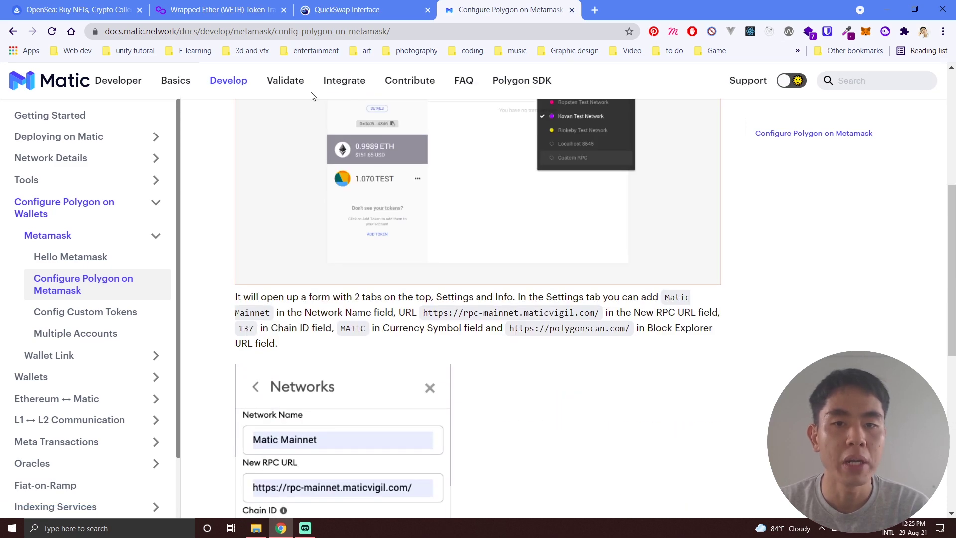
scroll(368, 328, down, 2)
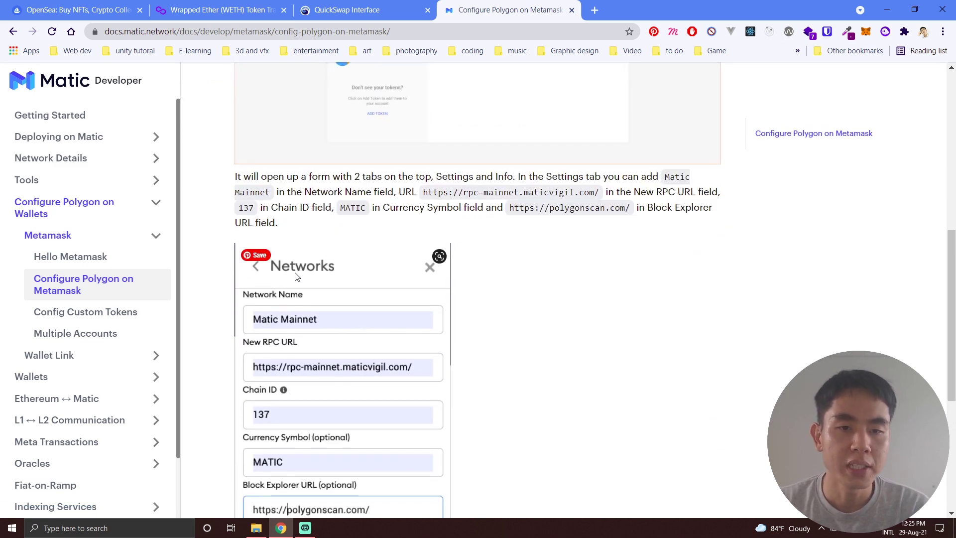
scroll(318, 281, down, 1)
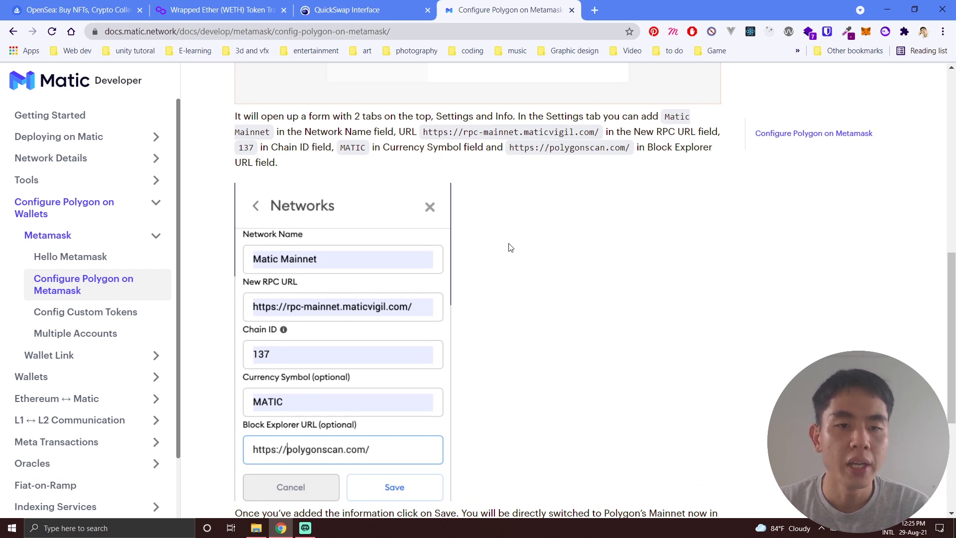
scroll(263, 212, down, 1)
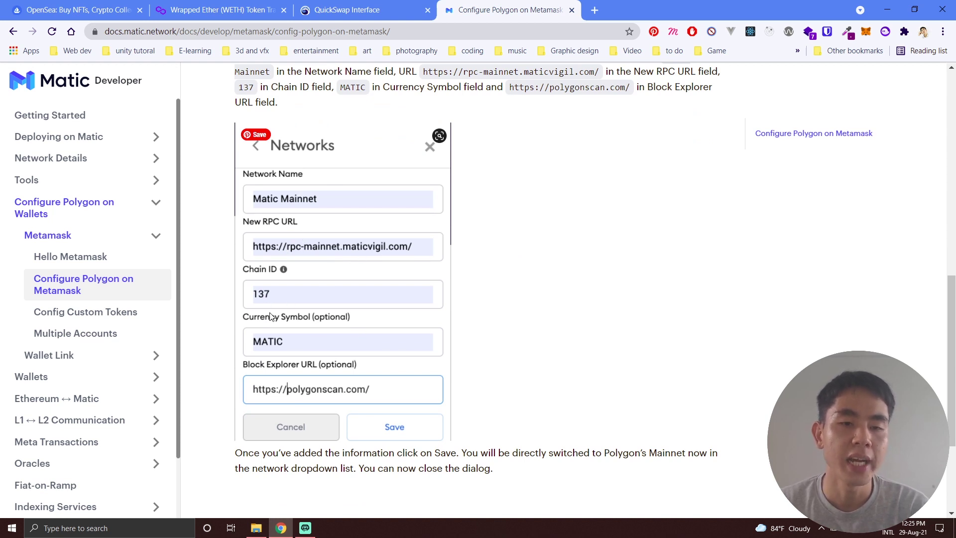
scroll(309, 344, up, 1)
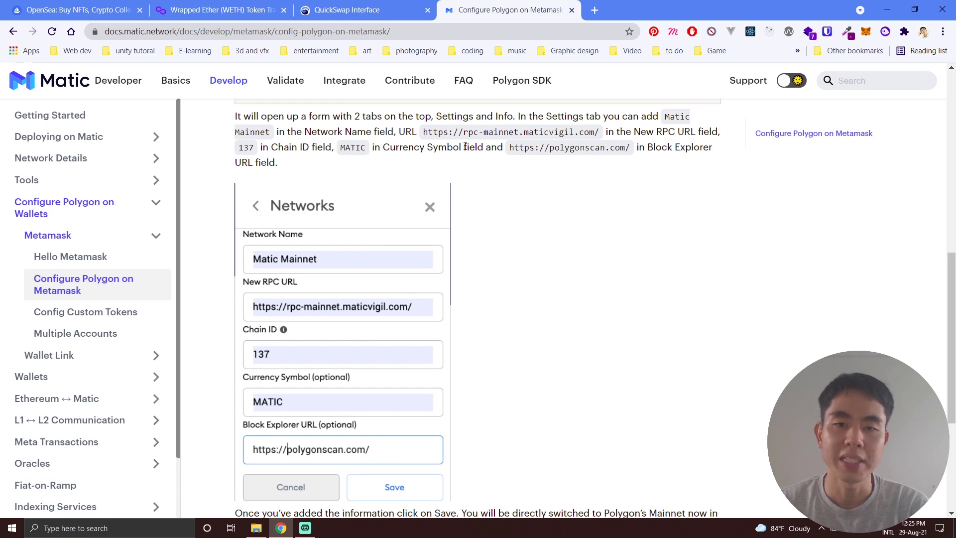
Step: Return to OpenSea, review the wallet's custom RPC form and leave it without adding a network
click(95, 10)
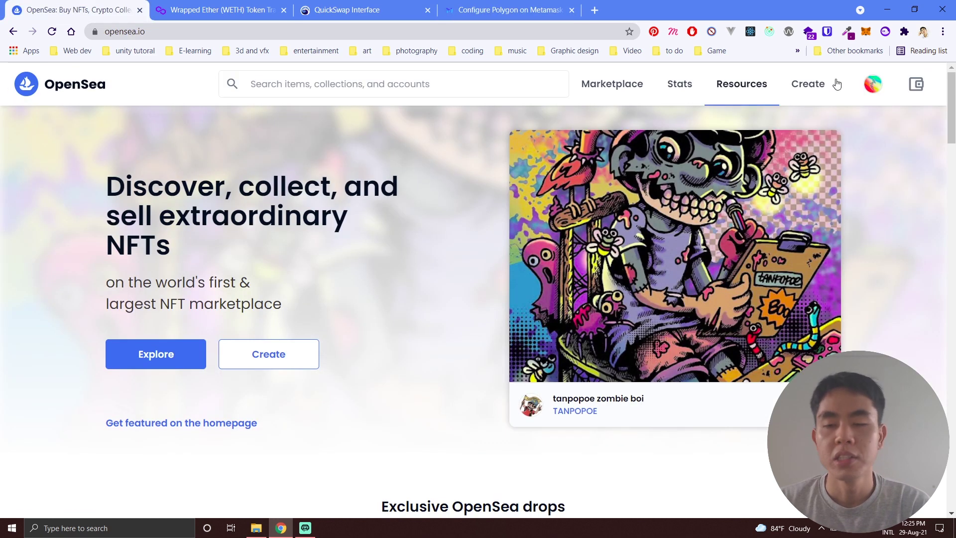
click(866, 32)
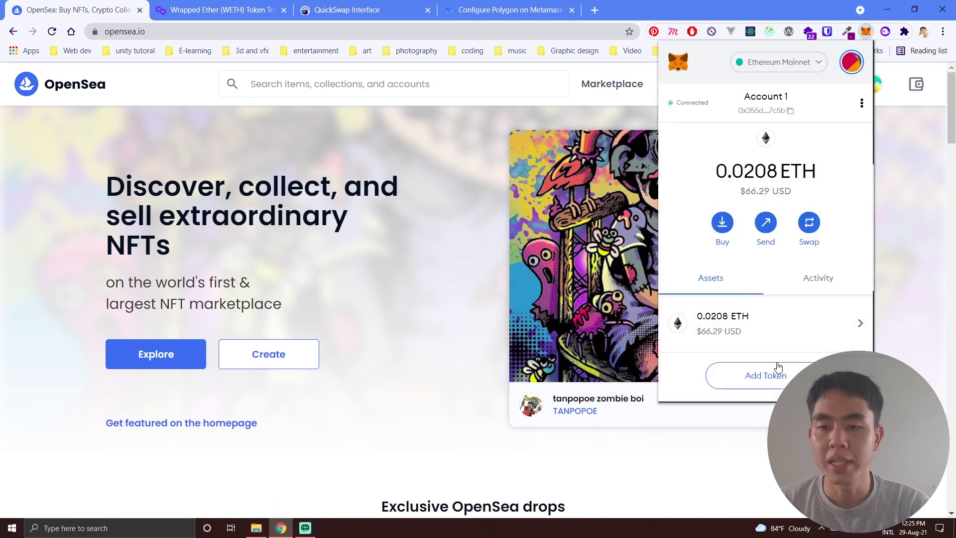
click(797, 66)
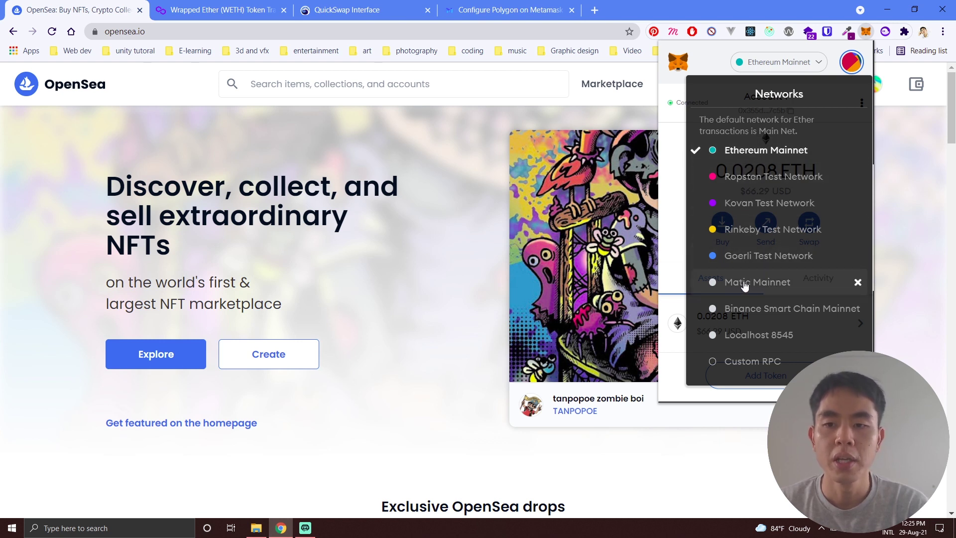
click(752, 361)
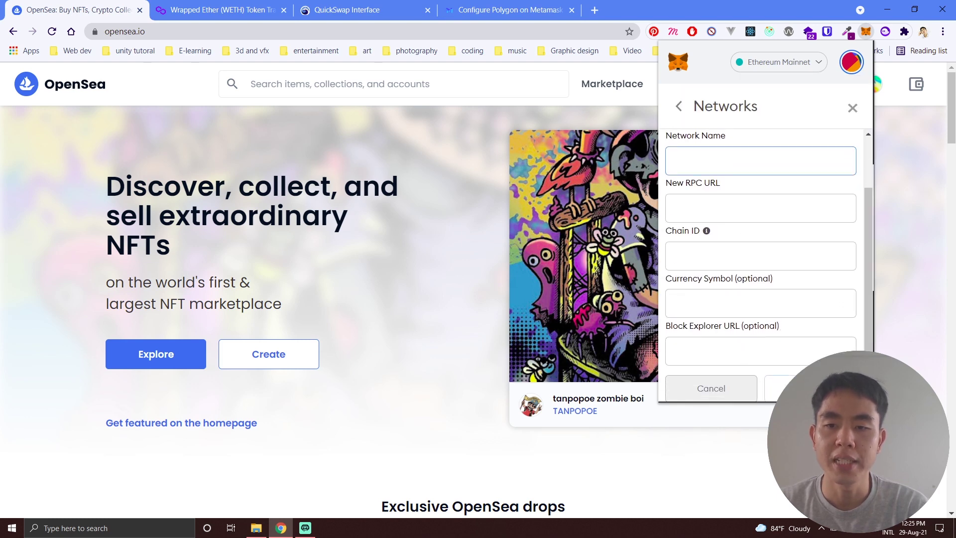
click(709, 387)
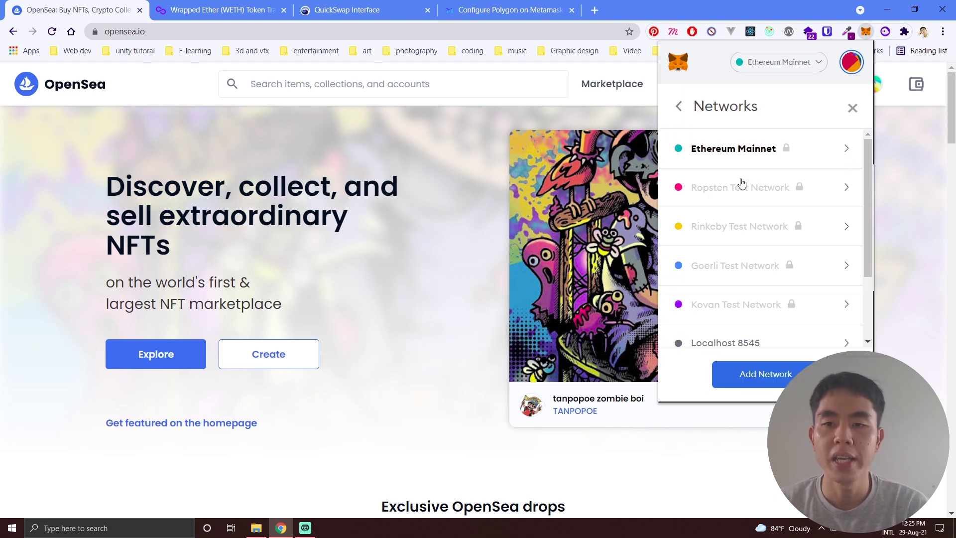
click(680, 108)
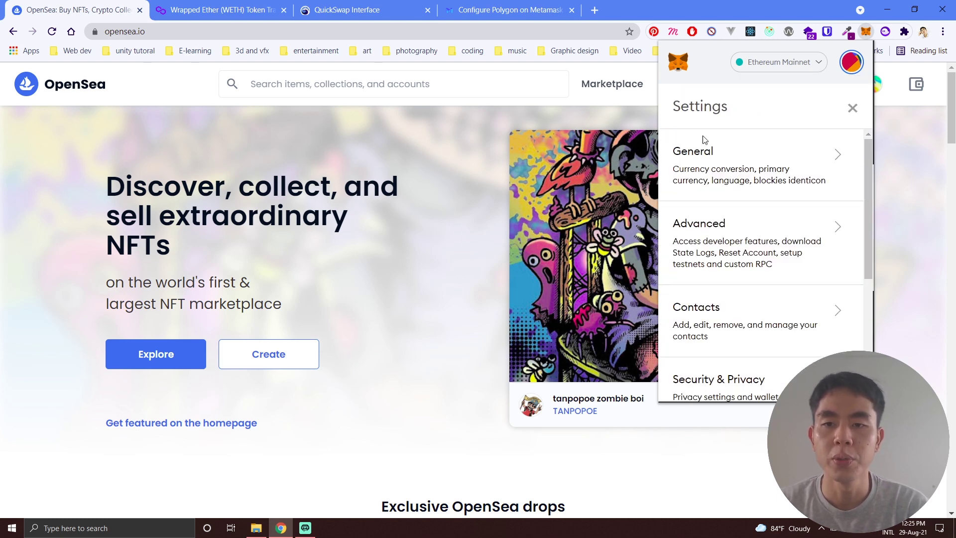
Step: Switch the wallet's network to Matic Mainnet and leave the wallet settings
click(811, 63)
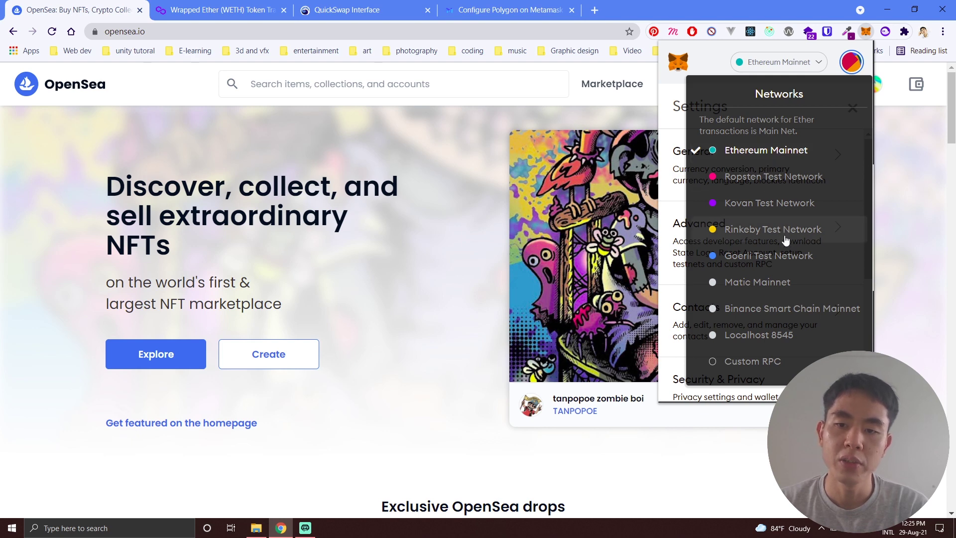
click(854, 282)
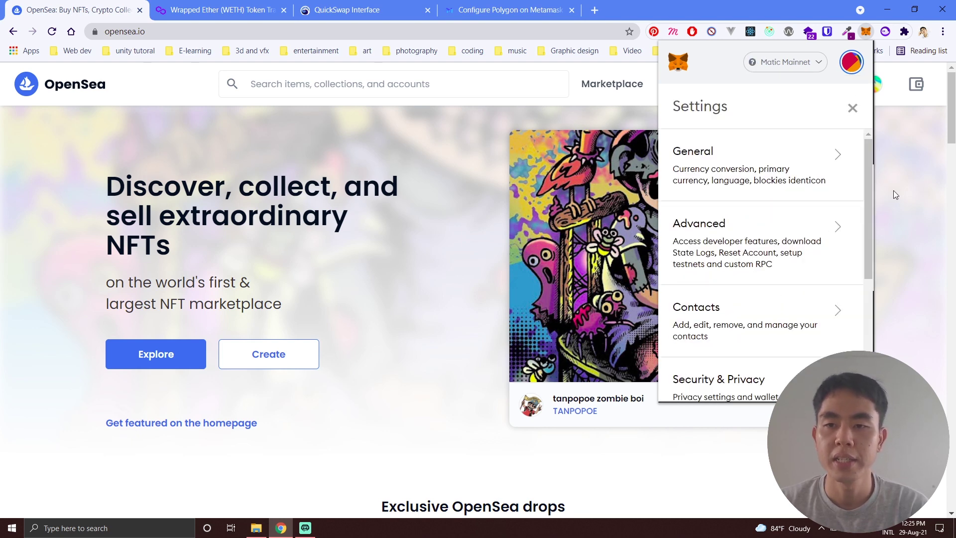
click(857, 103)
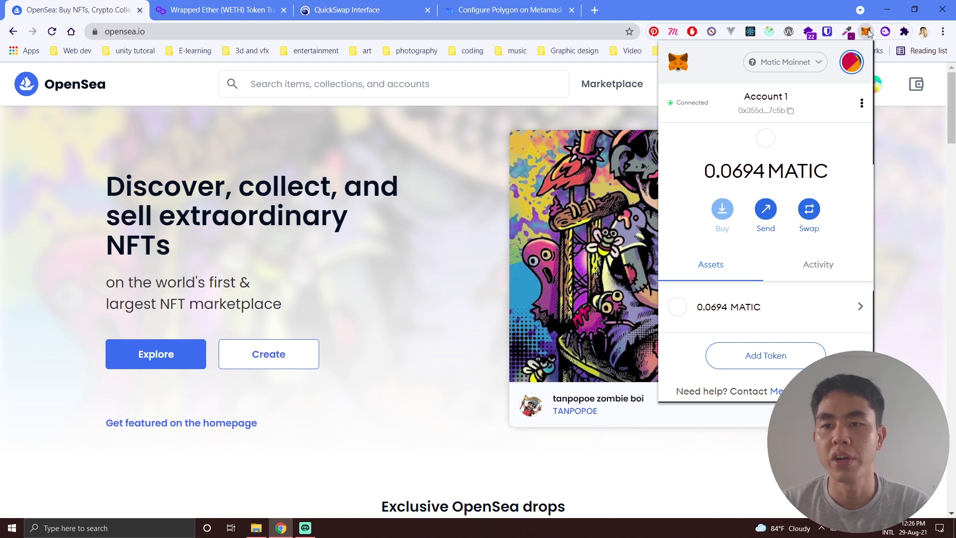
click(815, 67)
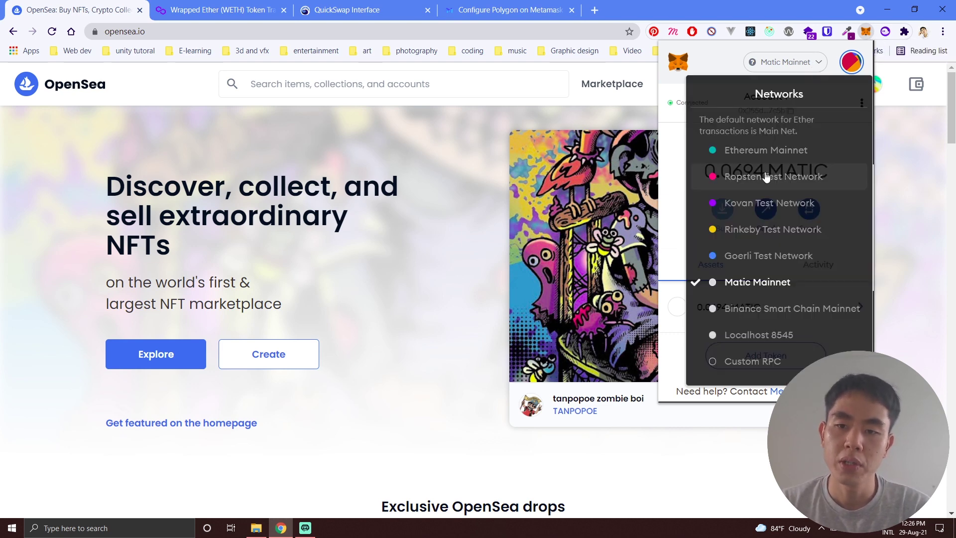
click(765, 282)
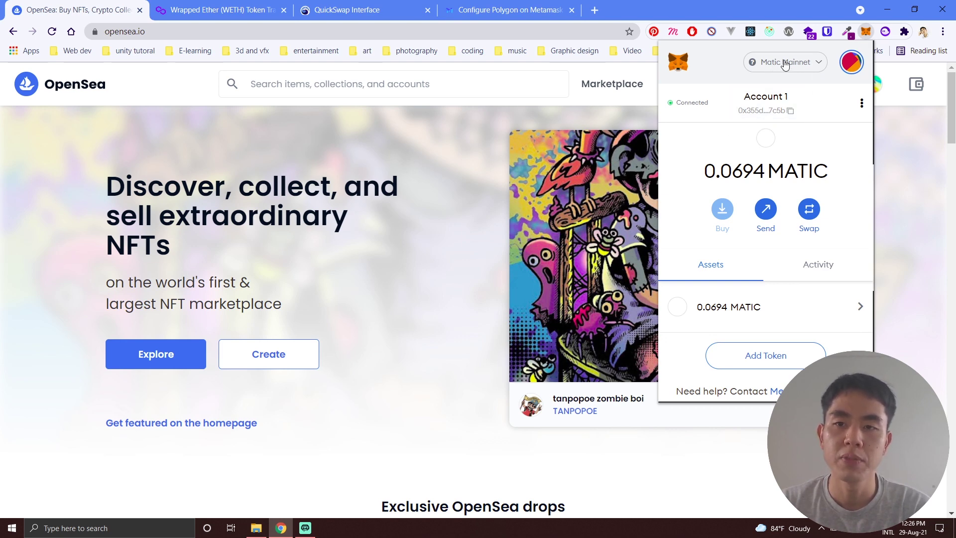
Step: Check which network is selected in the wallet's network list and close the wallet
click(866, 31)
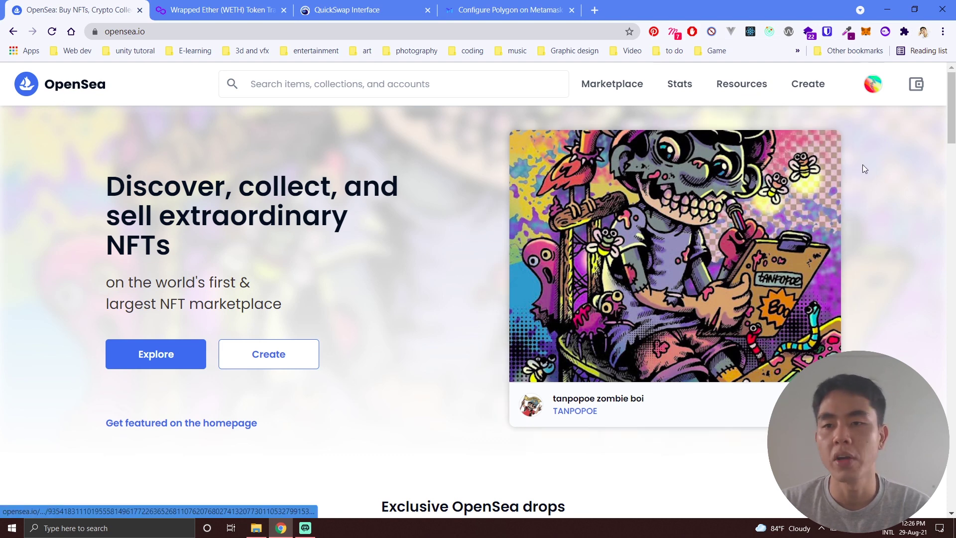
click(866, 31)
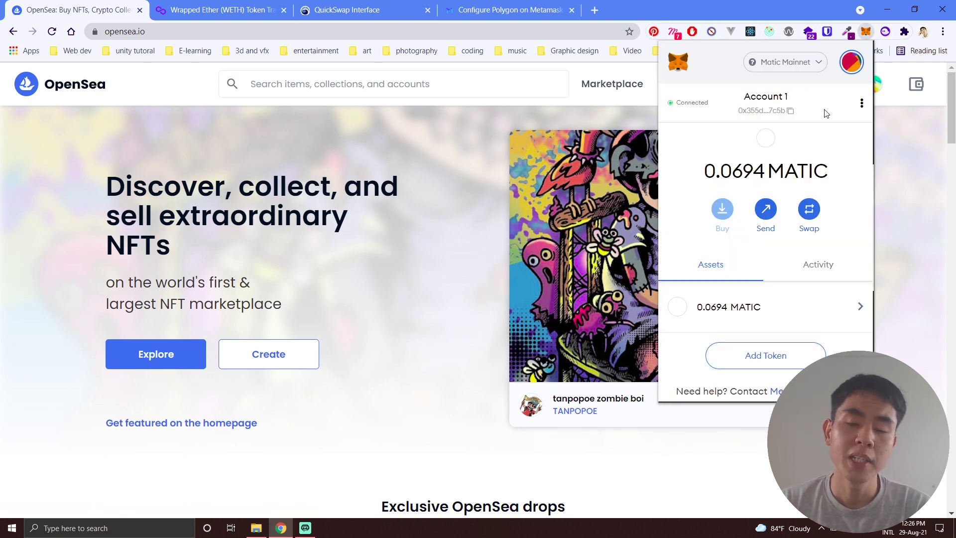
click(807, 67)
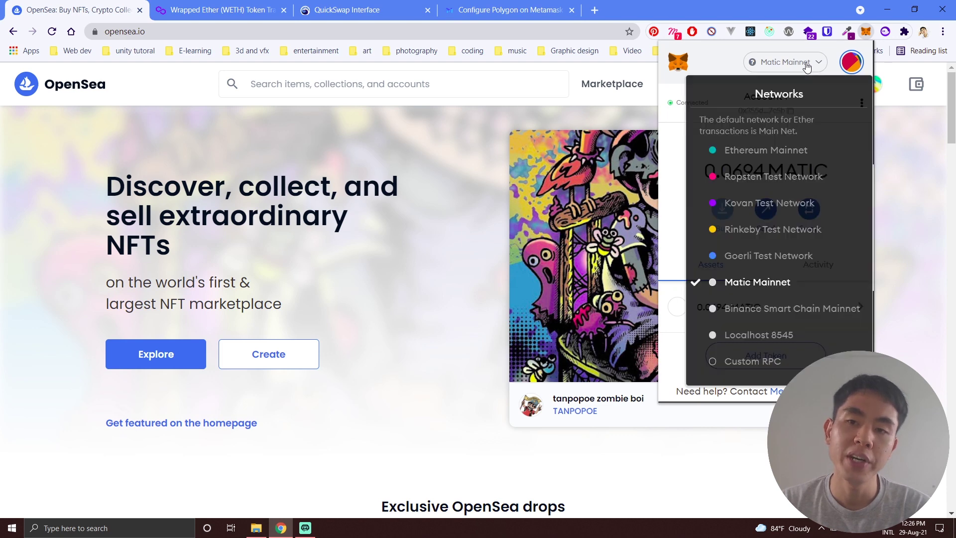
click(792, 71)
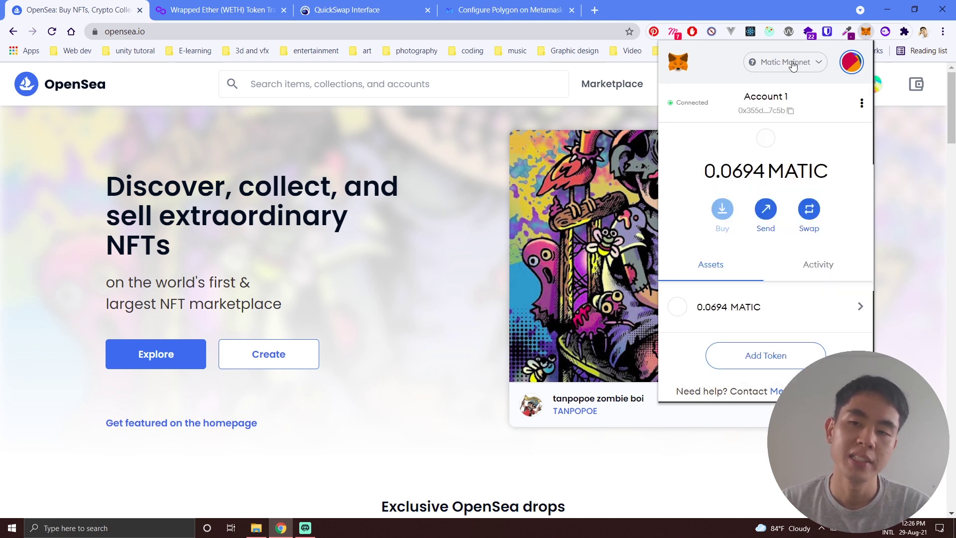
click(867, 32)
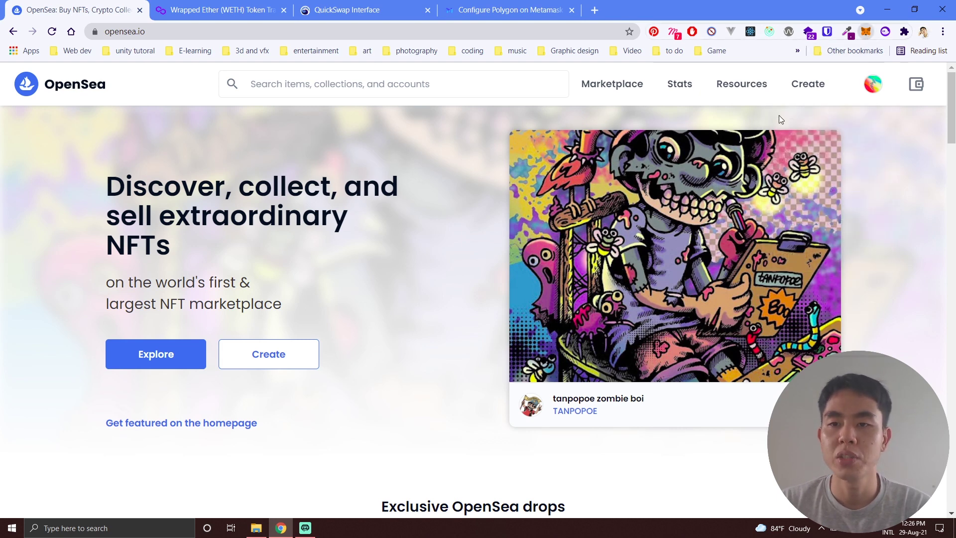
click(866, 31)
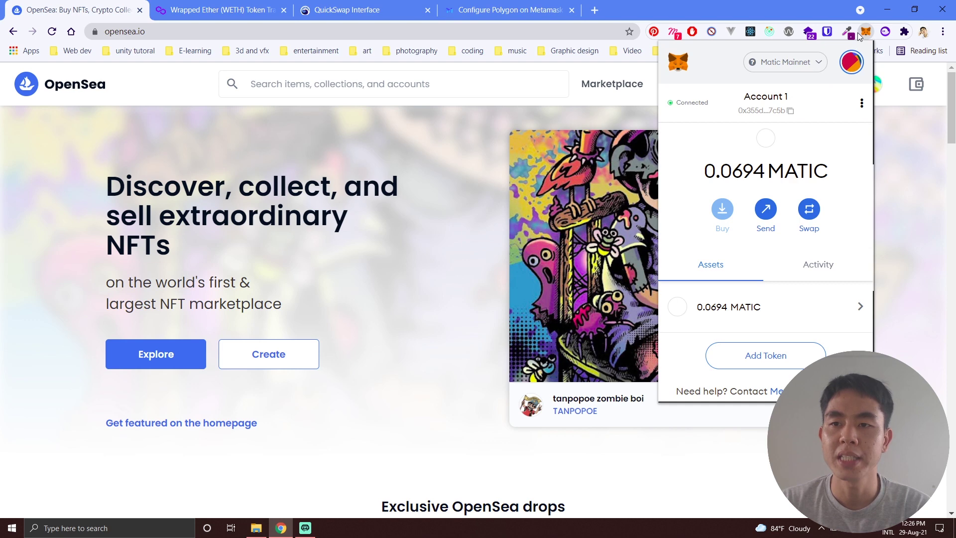
click(866, 32)
Step: Go to My Collections on OpenSea and start creating a new collection
mouse_move(873, 85)
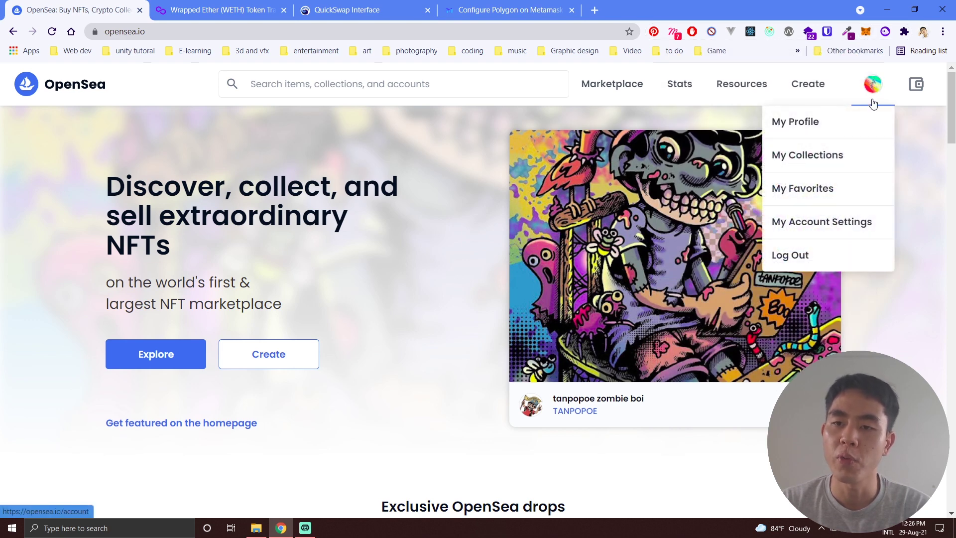
click(862, 155)
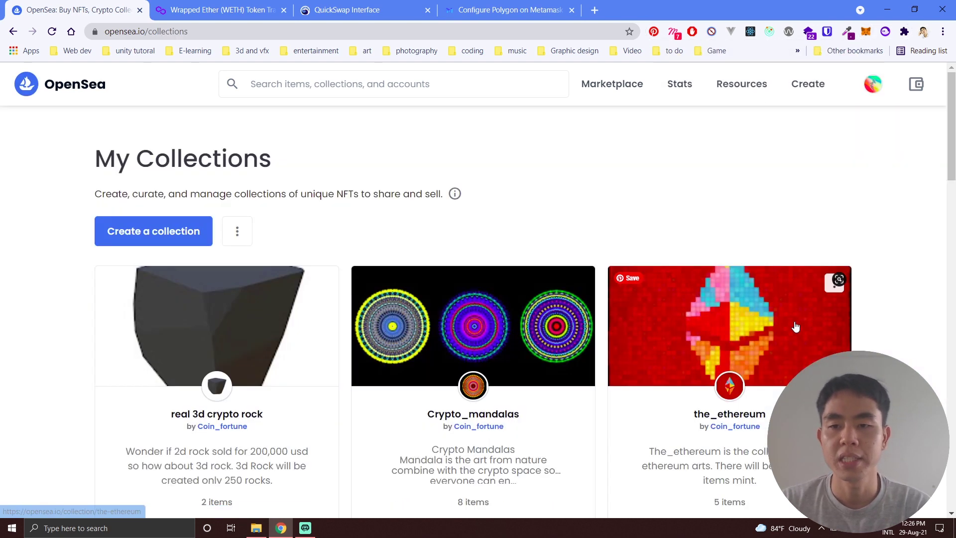
click(149, 231)
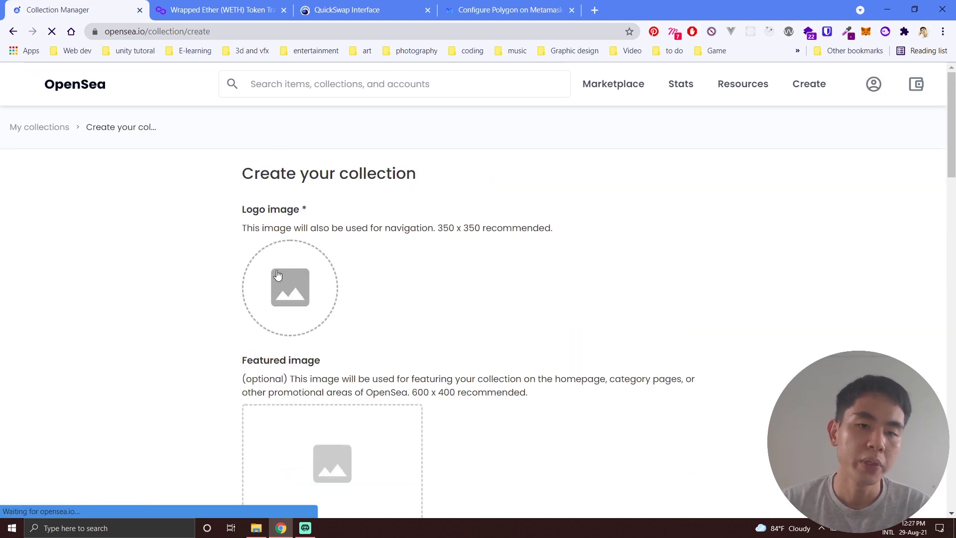
Step: Review the new collection form's image, name, URL and description fields and read the OpenSea sign-in message in the wallet's signature request
scroll(214, 279, down, 1)
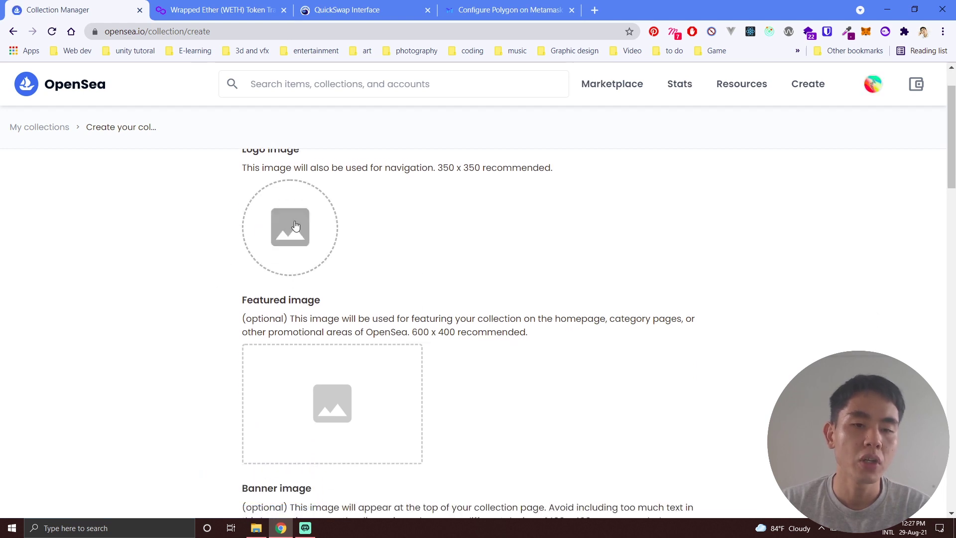
scroll(295, 225, down, 5)
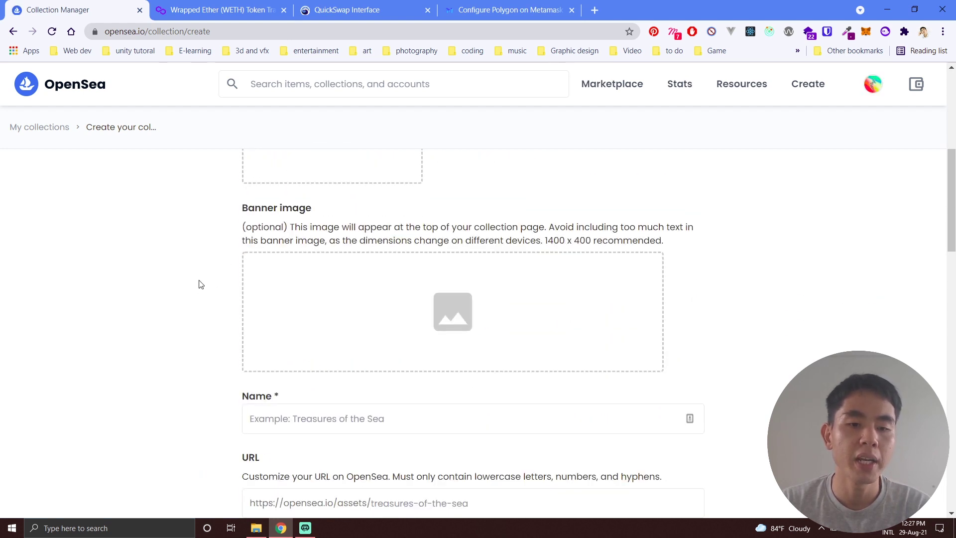
scroll(209, 279, down, 3)
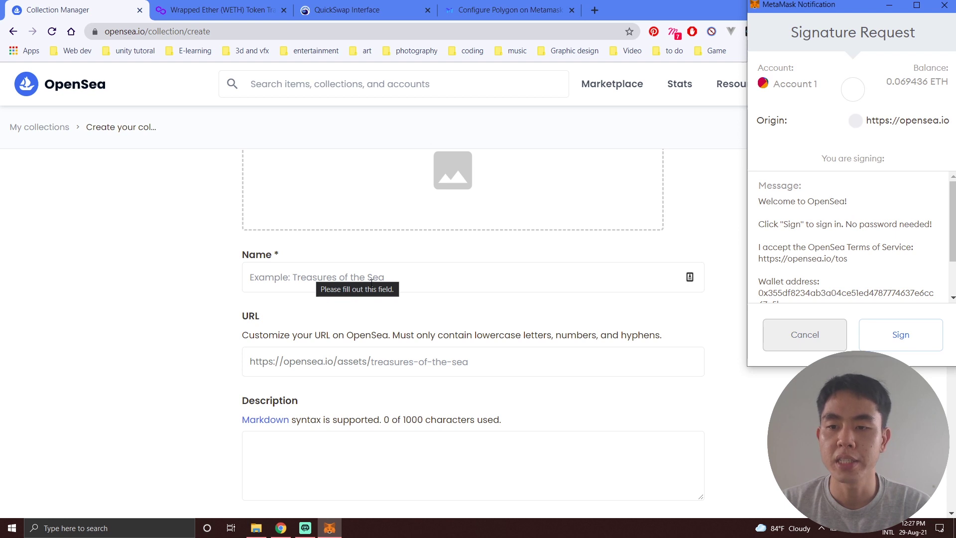
scroll(846, 259, down, 2)
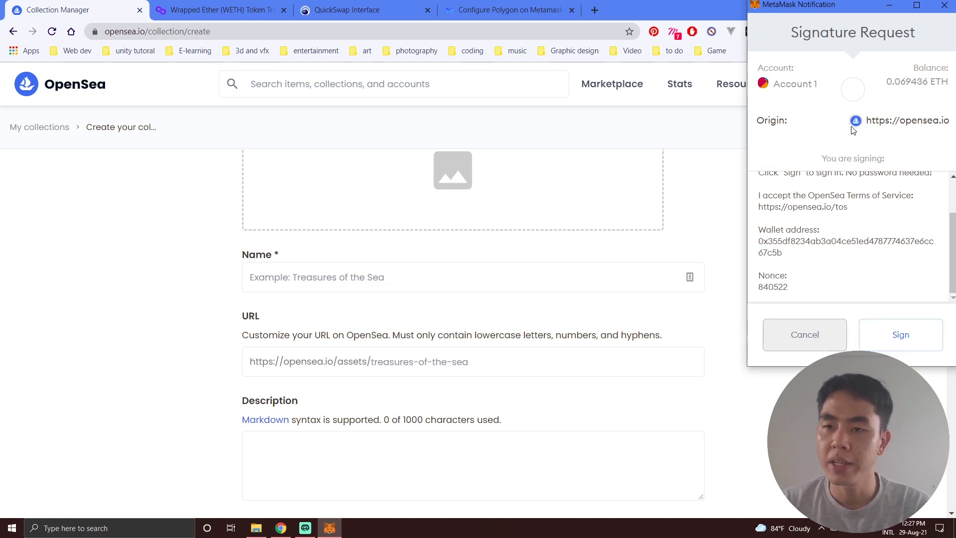
Step: Sign the OpenSea sign-in request with the wallet and check the wallet's selected network and account balance
scroll(845, 235, up, 2)
scroll(845, 235, down, 2)
scroll(846, 235, up, 2)
scroll(845, 236, down, 2)
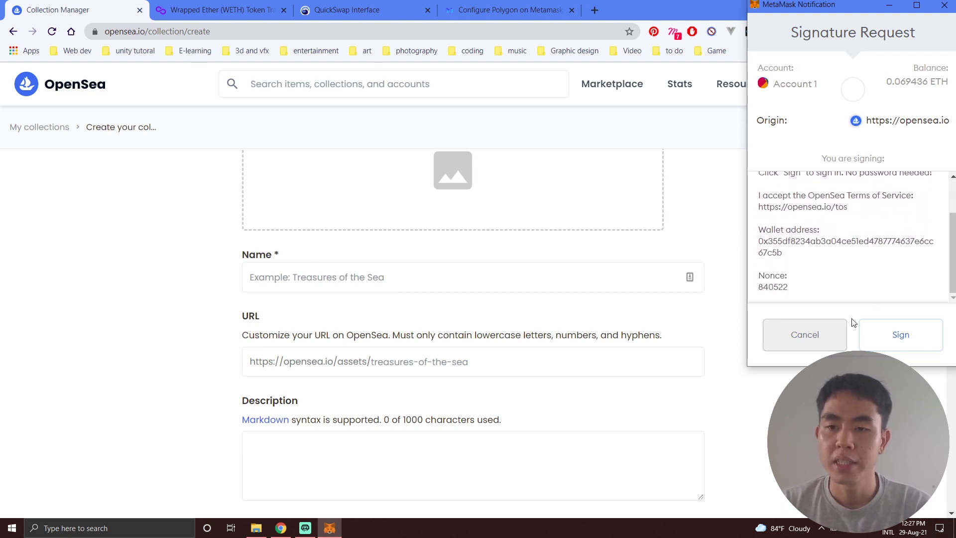
click(871, 334)
click(866, 31)
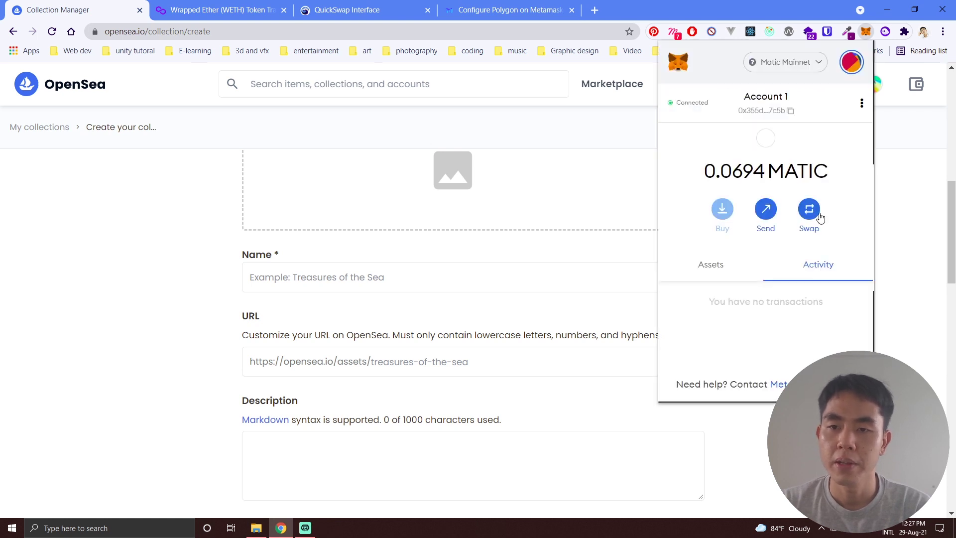
click(917, 224)
Step: Set the new collection's category to Collectibles, leaving its name, URL and description empty
scroll(291, 338, down, 1)
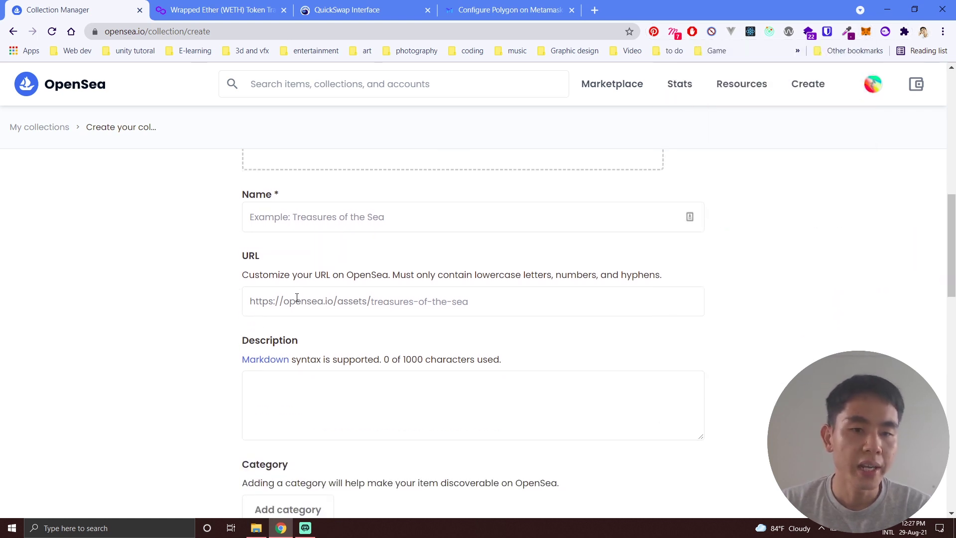
scroll(247, 312, down, 1)
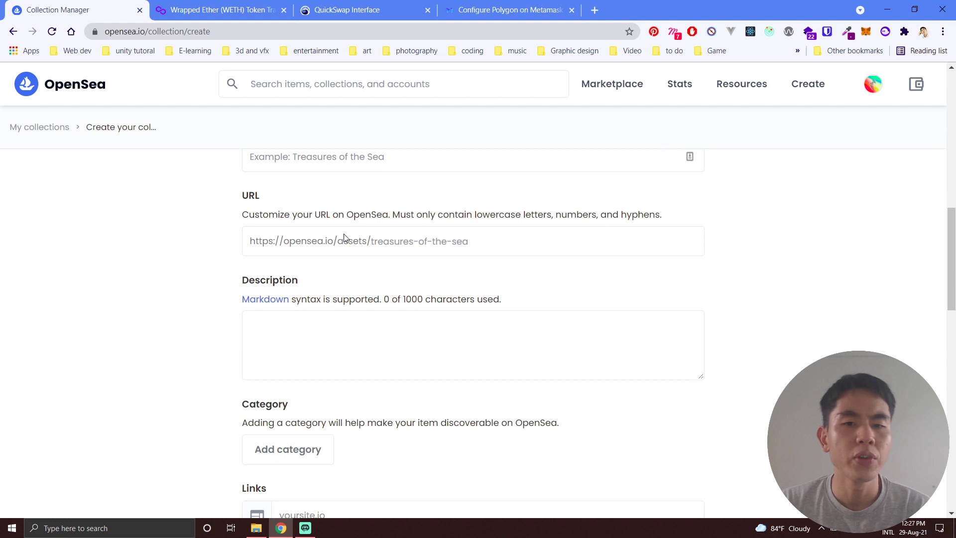
scroll(194, 286, down, 2)
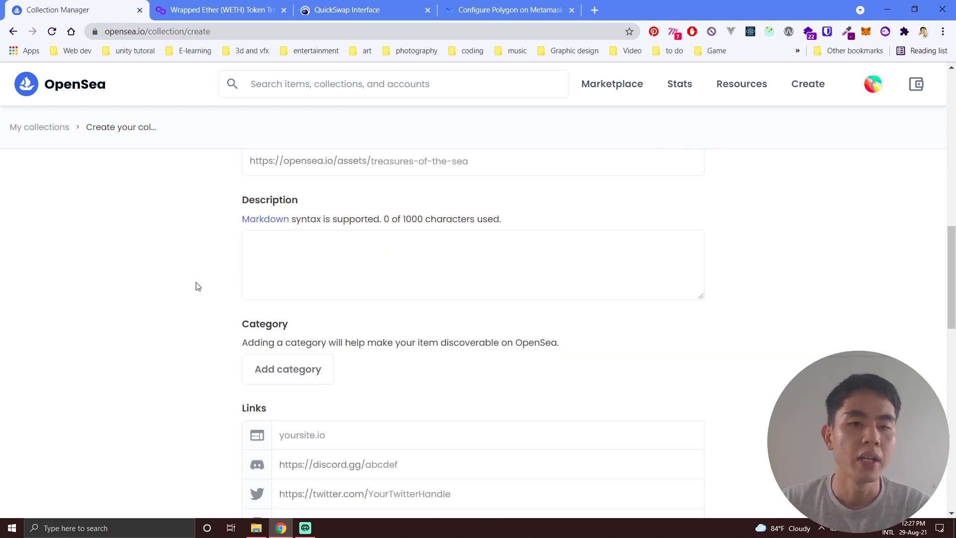
scroll(156, 276, down, 1)
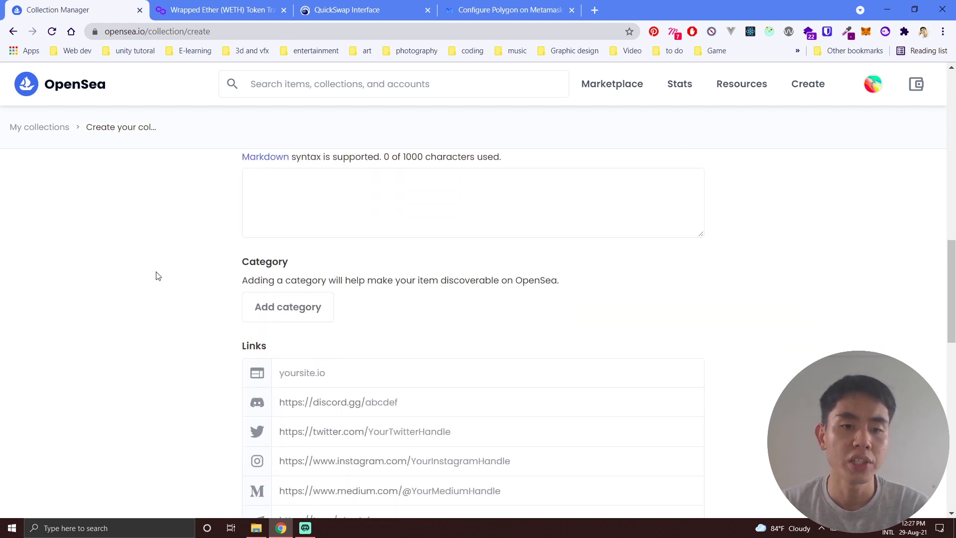
click(278, 269)
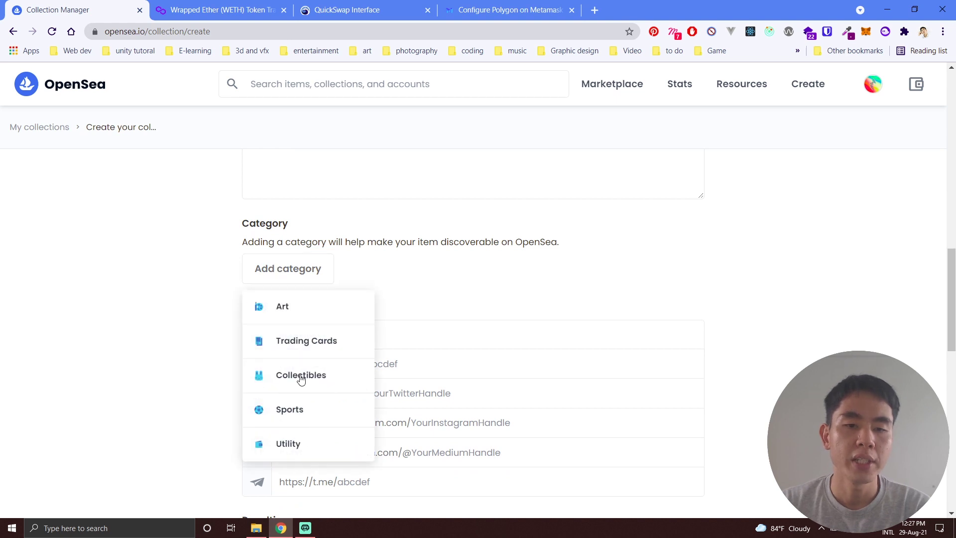
click(294, 378)
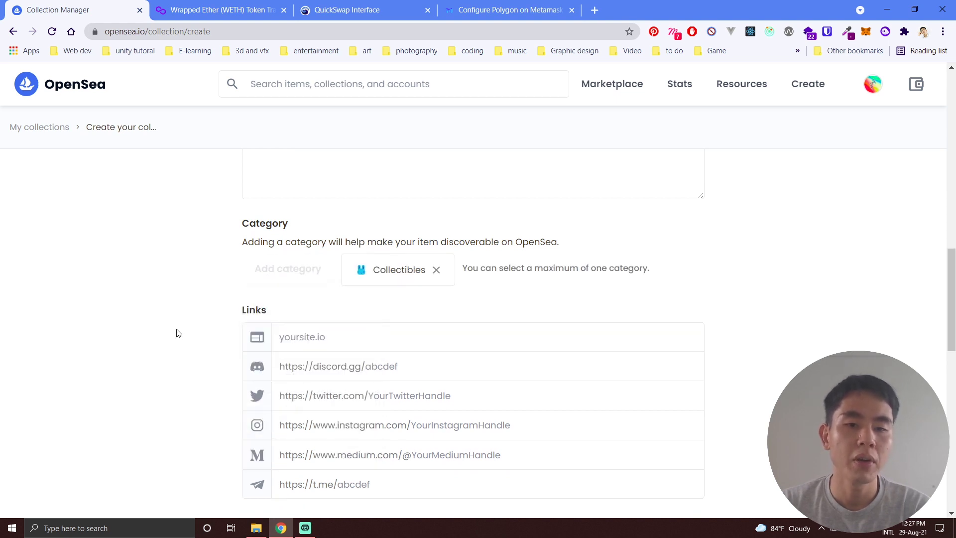
Step: Set the royalties percentage fee for the collection to 2, leaving the website and social links blank
scroll(179, 319, down, 3)
scroll(181, 288, down, 1)
scroll(337, 267, up, 2)
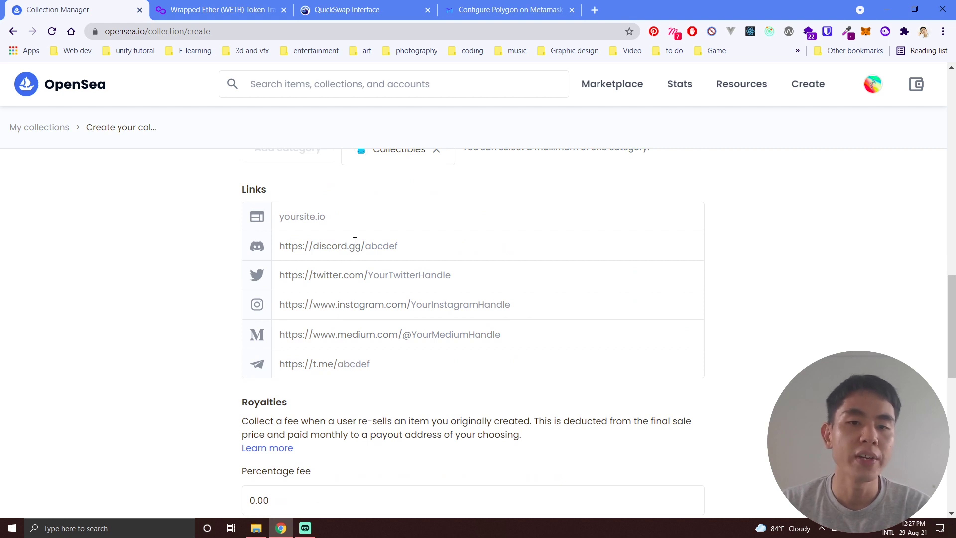
scroll(275, 274, down, 3)
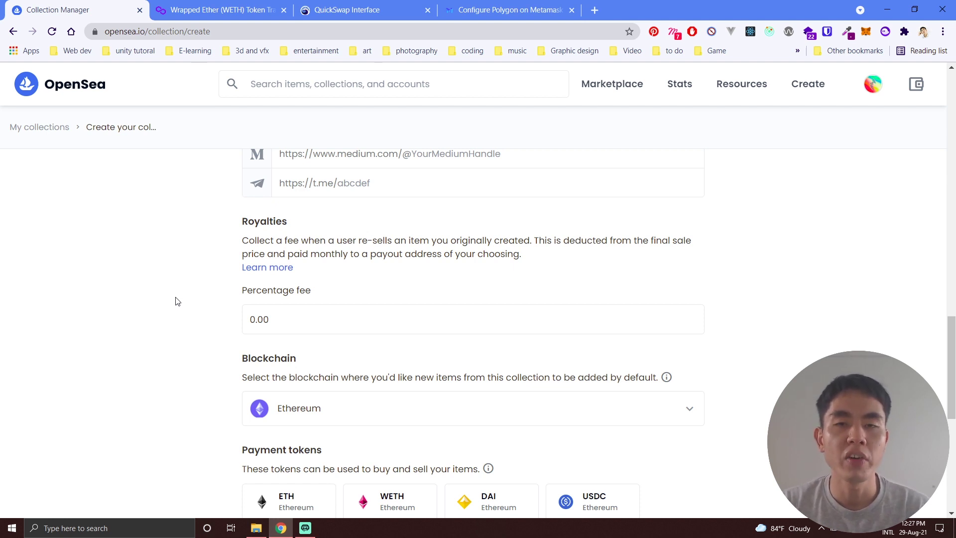
click(274, 316)
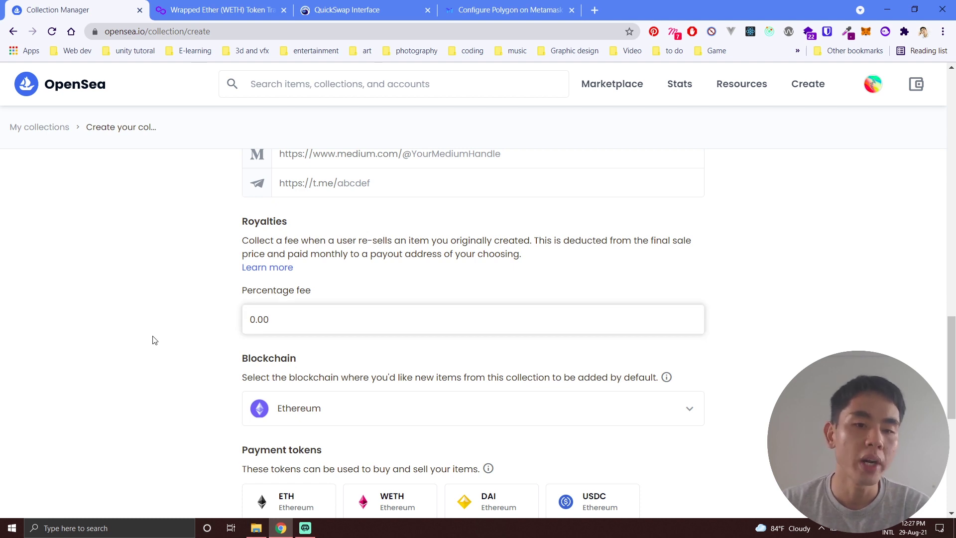
key(BackSpace)
key(BackSpace)
key(BackSpace)
key(BackSpace)
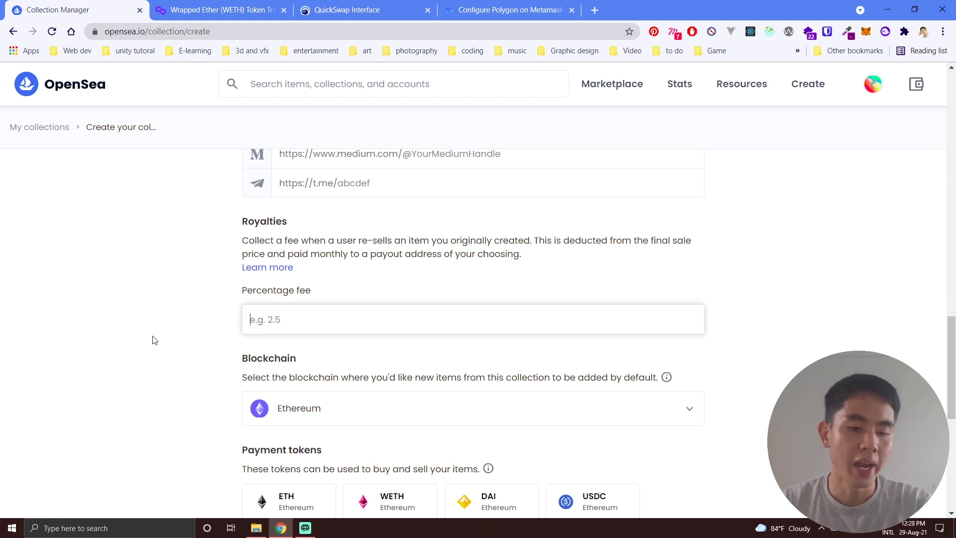
text(2)
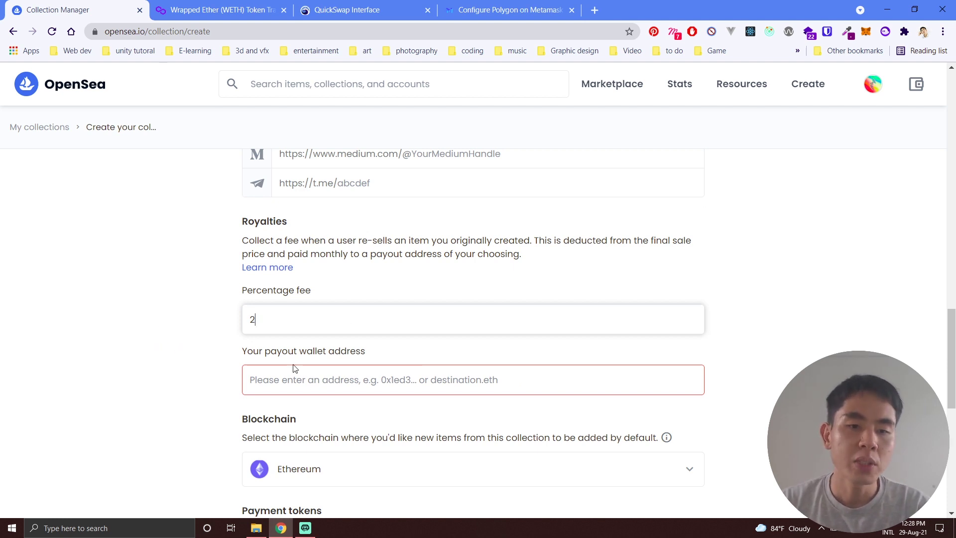
Step: Look up the wallet's account address for the payout field and review the royalty, blockchain and payment settings
click(867, 32)
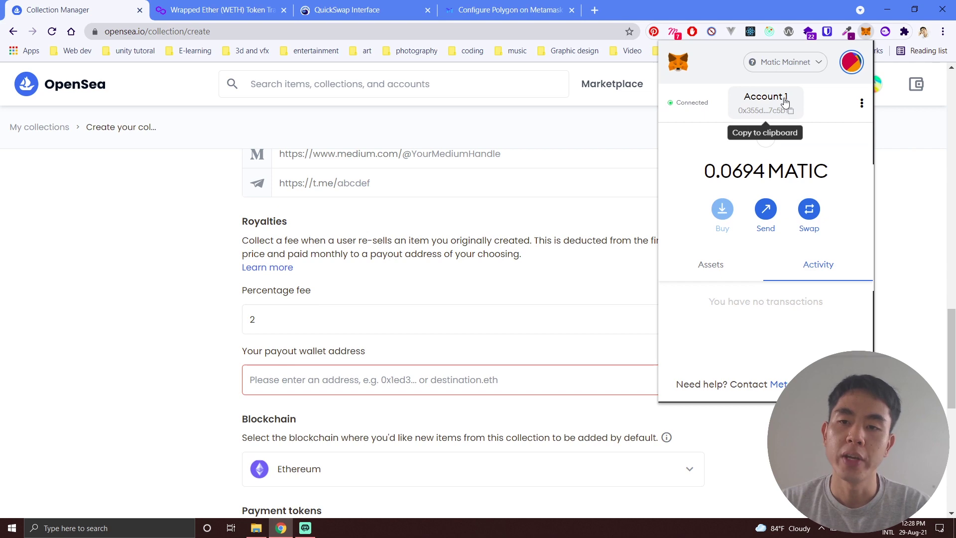
click(83, 292)
scroll(178, 331, down, 3)
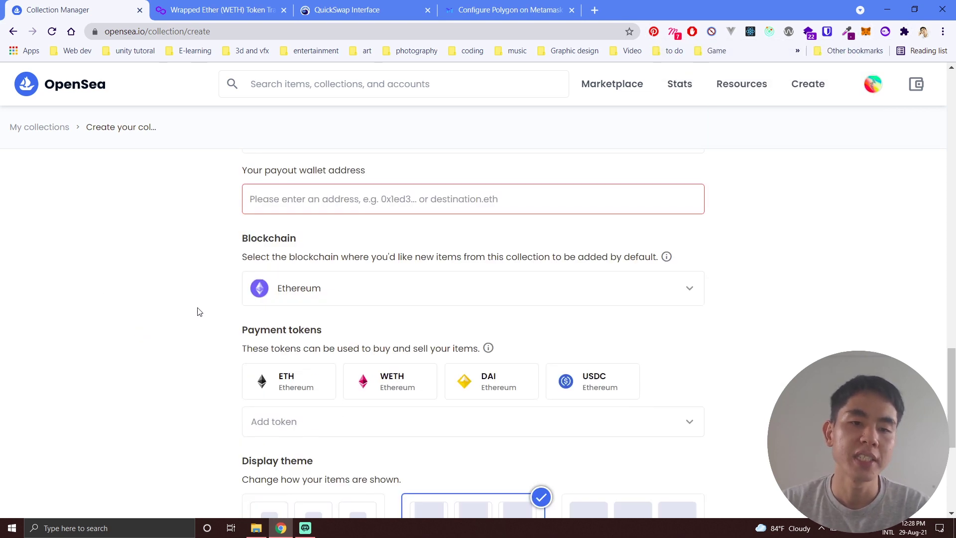
scroll(143, 220, up, 3)
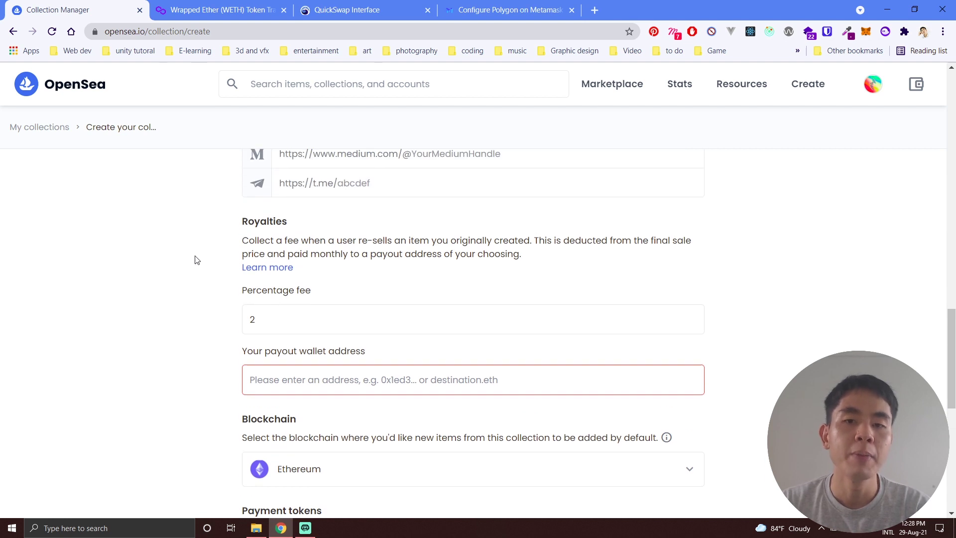
Step: Set the collection's blockchain to Polygon, switching once to Ethereum and back to compare the two options
scroll(206, 294, down, 1)
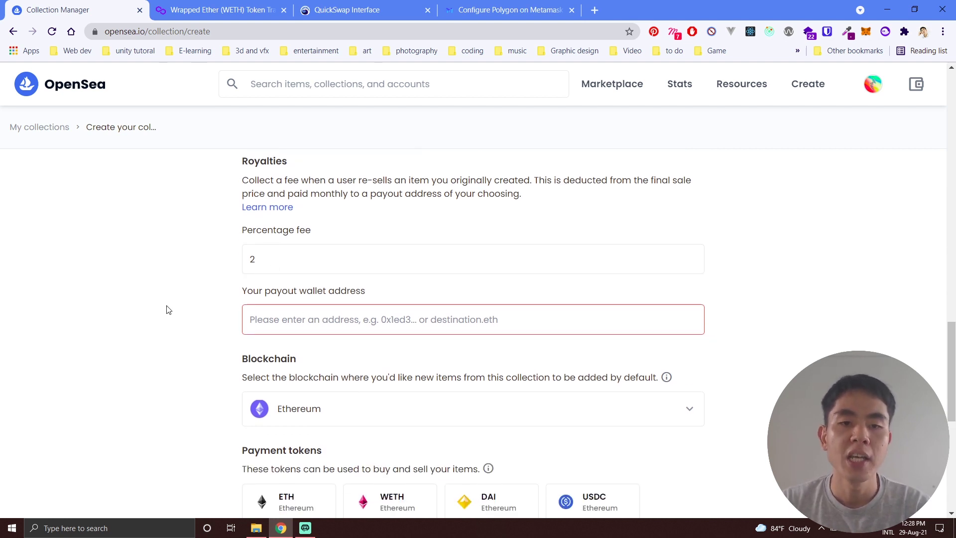
scroll(174, 307, down, 1)
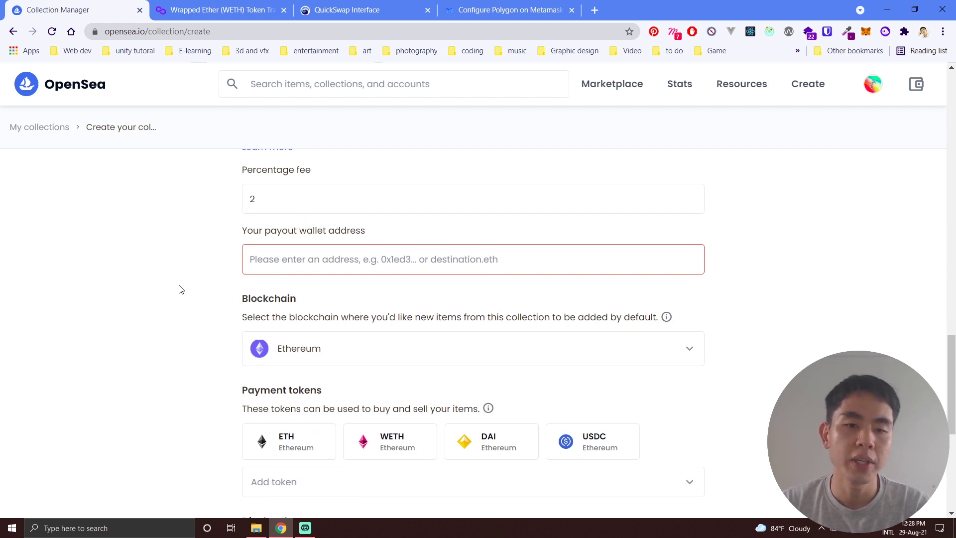
scroll(181, 289, down, 1)
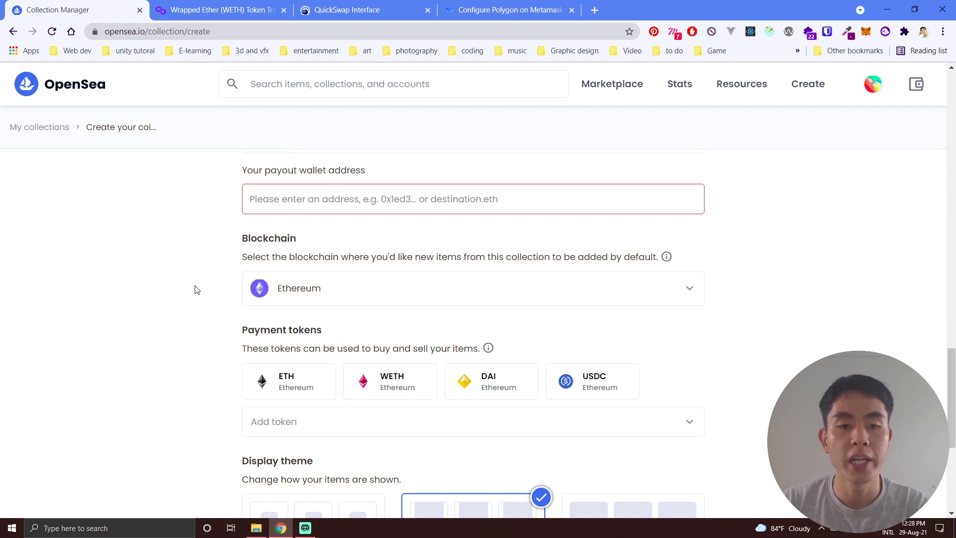
click(309, 298)
click(311, 330)
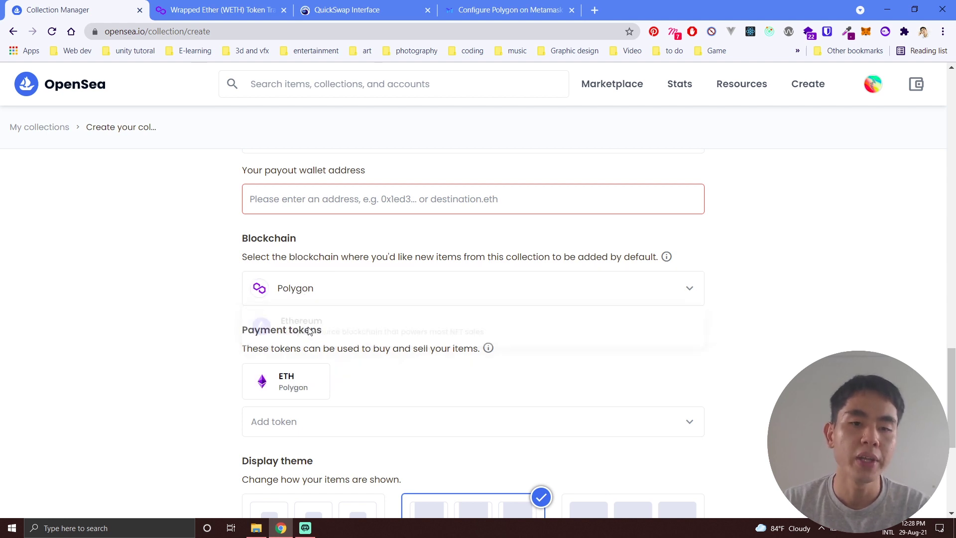
click(314, 287)
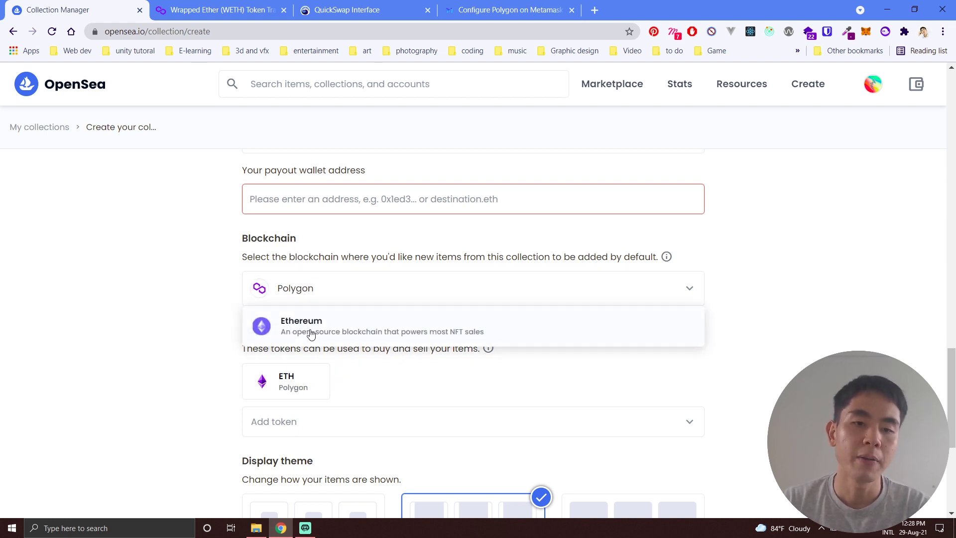
click(312, 331)
click(322, 296)
click(314, 321)
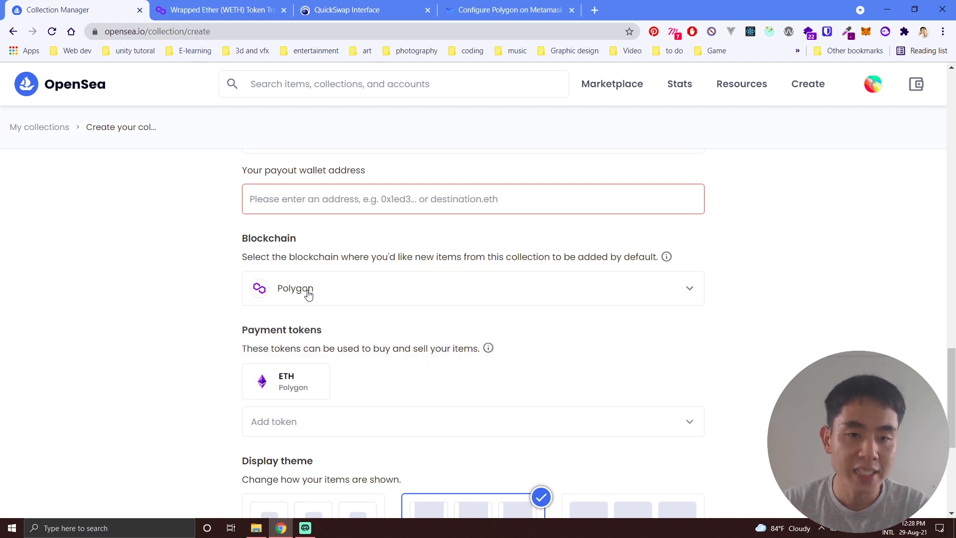
Step: Add DAI and USDC on Polygon to the collection's payment tokens
scroll(211, 297, down, 1)
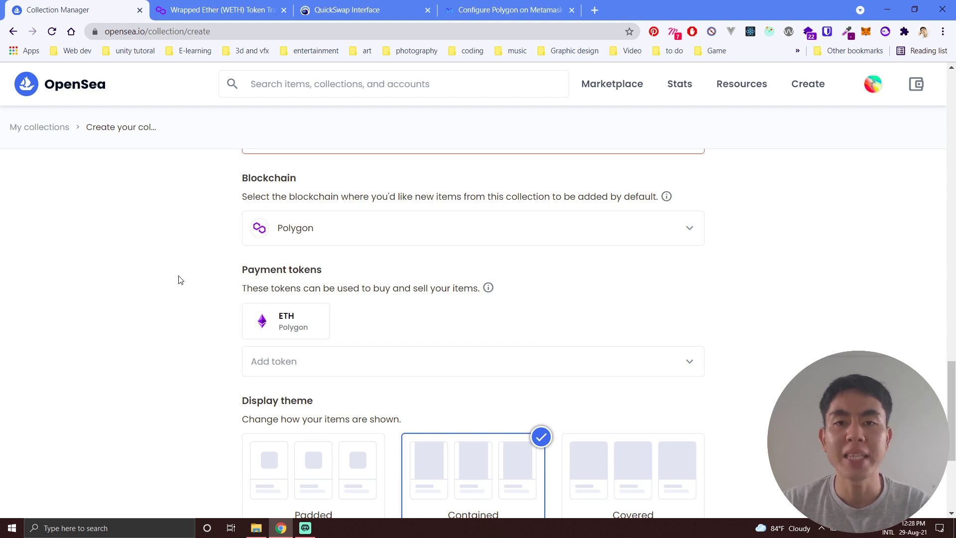
scroll(181, 278, down, 1)
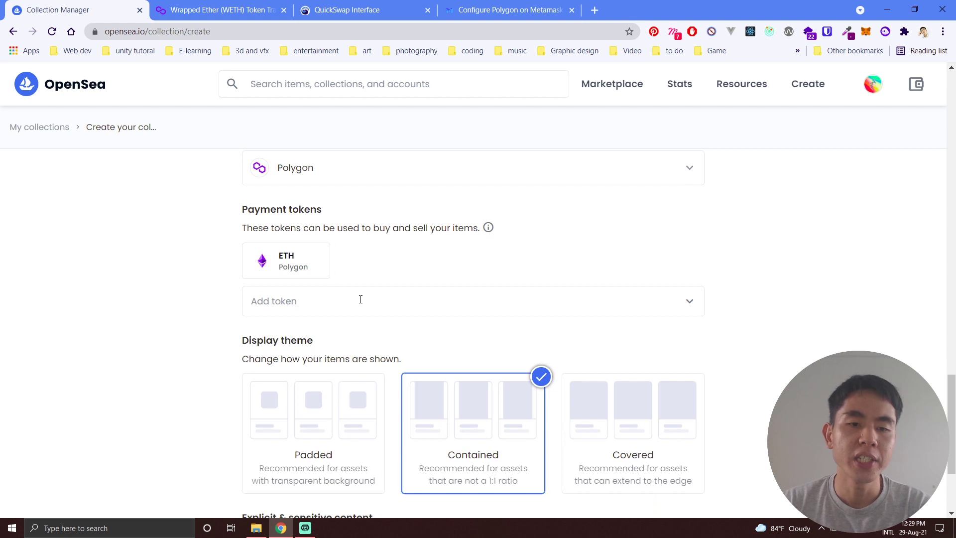
click(360, 300)
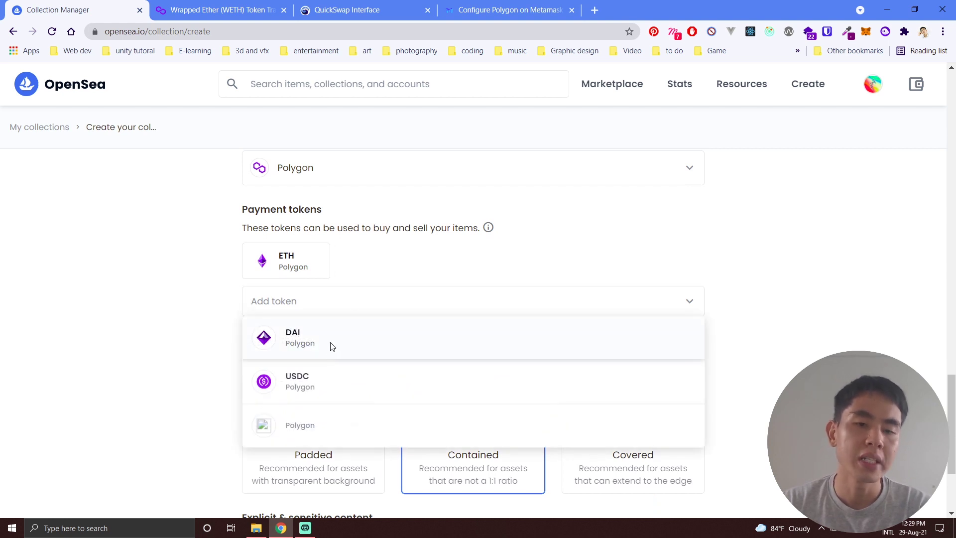
click(331, 346)
click(352, 305)
click(335, 345)
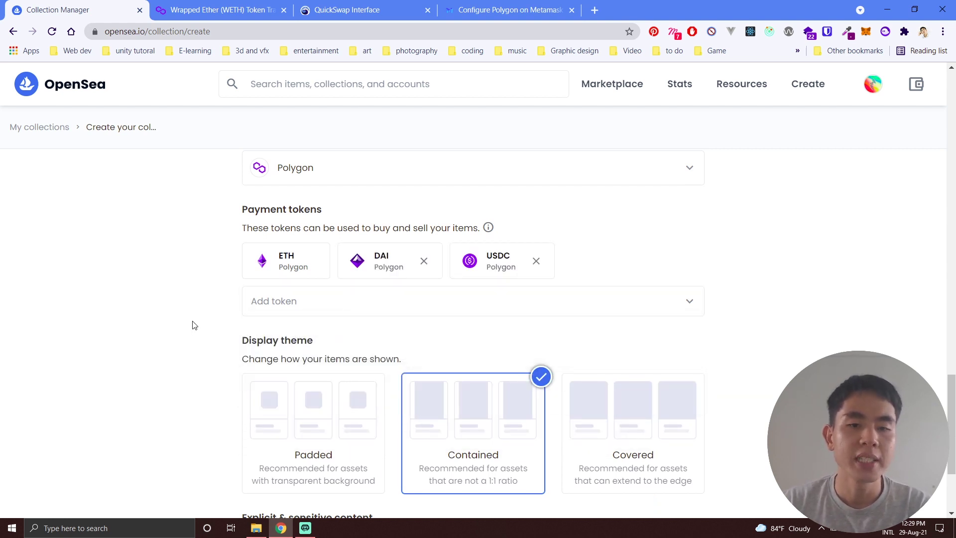
Step: Review the display theme and explicit content settings, and look back over the links, name, URL and image fields
scroll(202, 315, down, 1)
scroll(397, 310, down, 1)
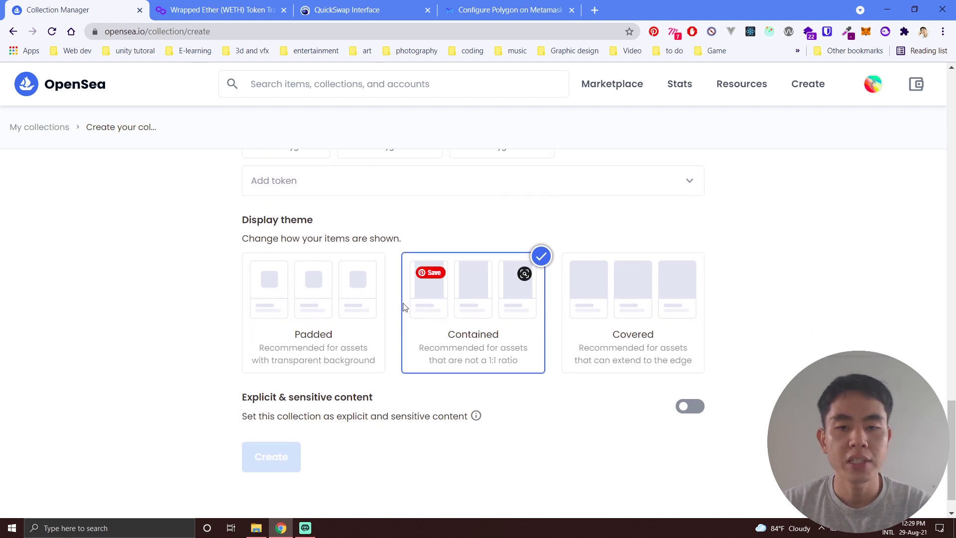
scroll(397, 309, down, 1)
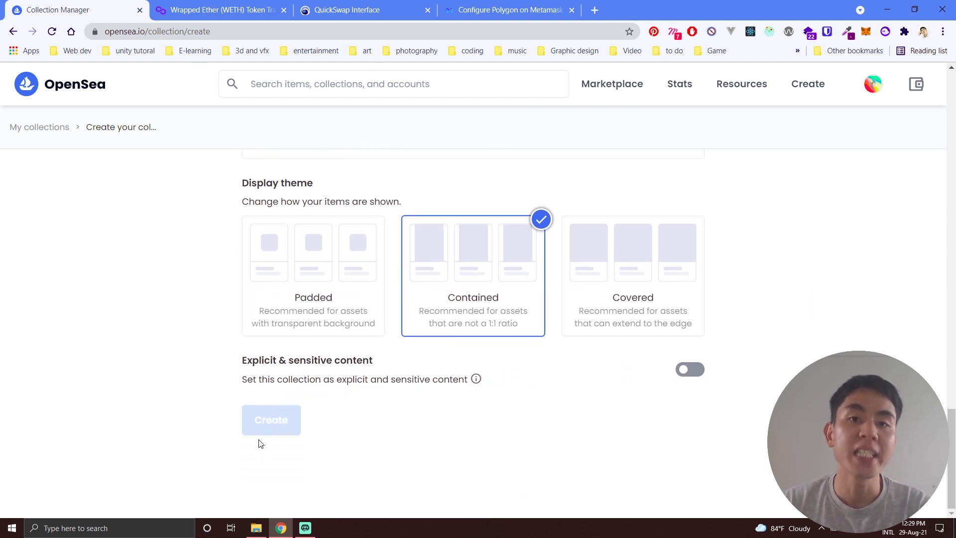
scroll(194, 421, up, 20)
scroll(206, 281, up, 6)
scroll(140, 271, up, 4)
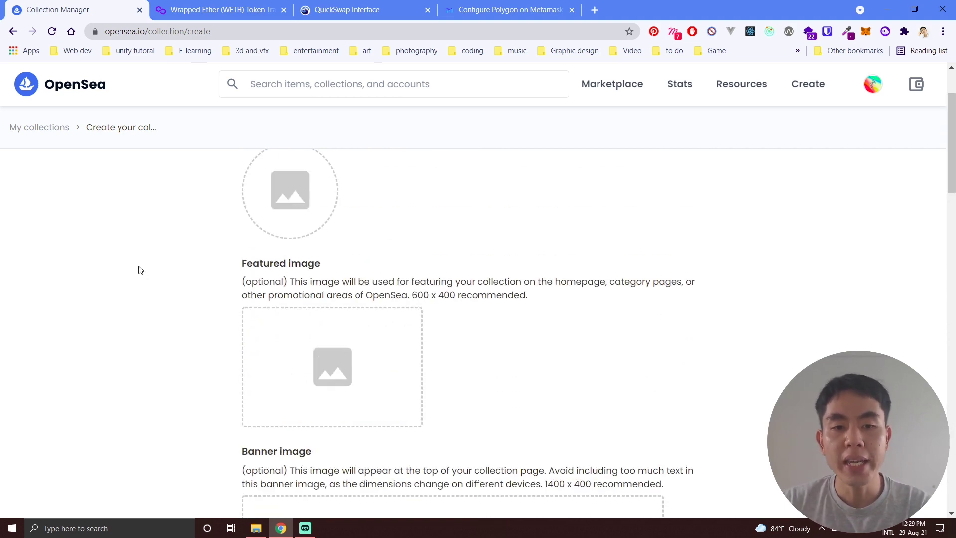
scroll(140, 271, down, 20)
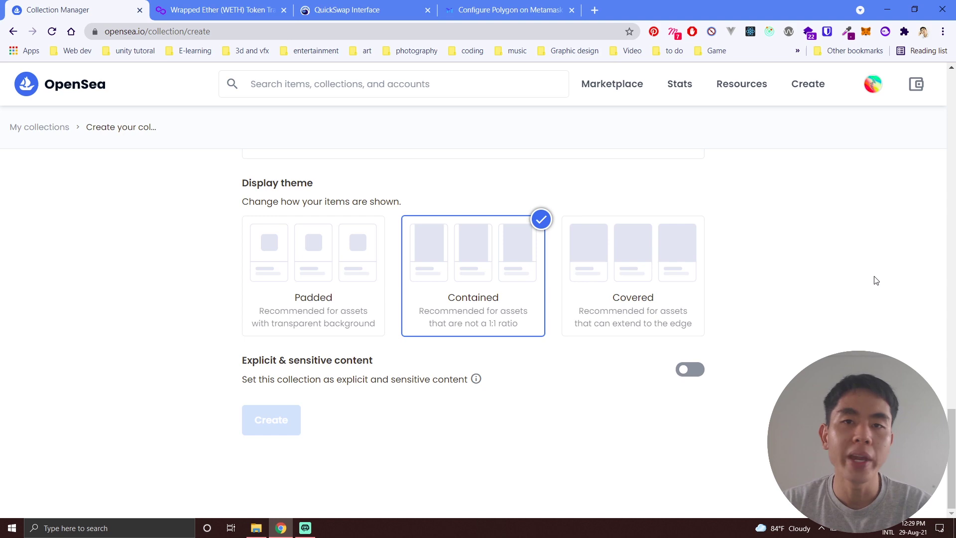
scroll(877, 281, up, 15)
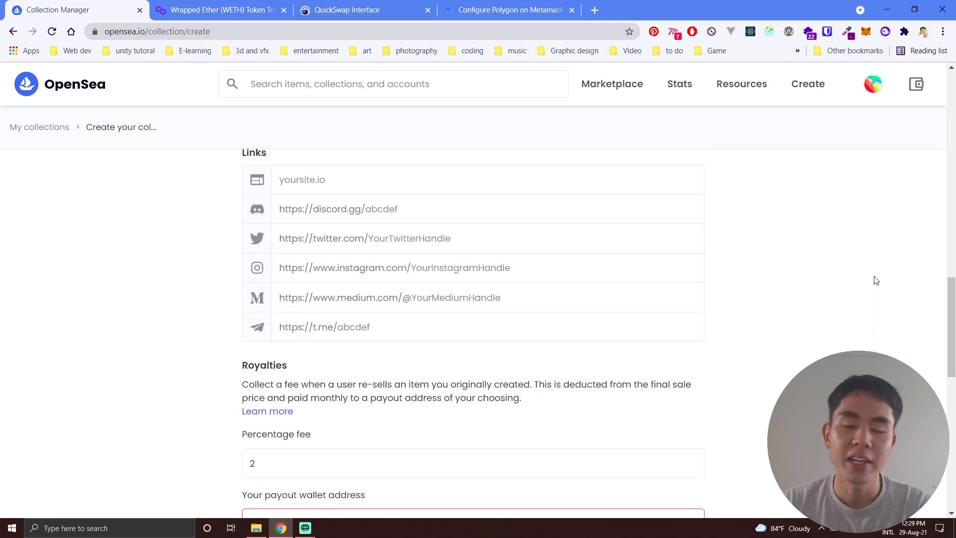
scroll(874, 278, up, 6)
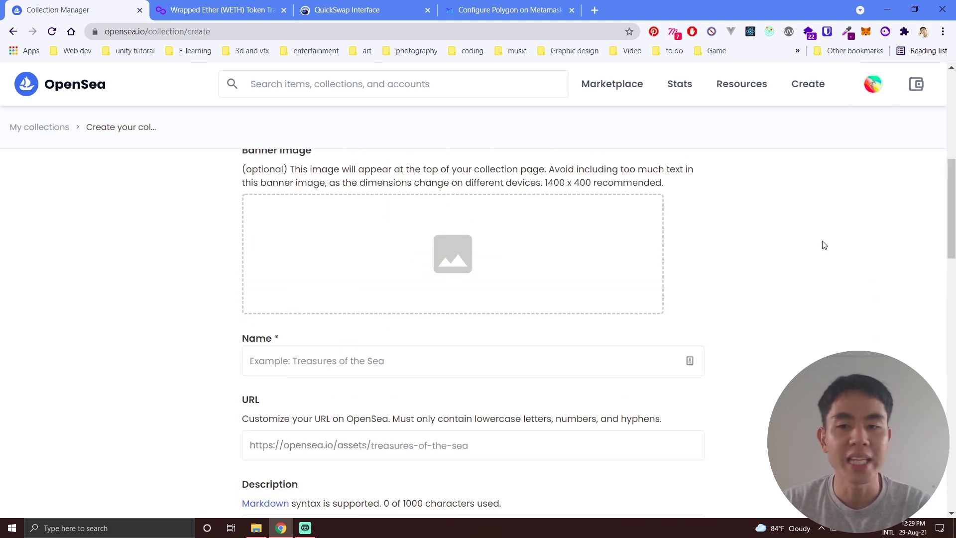
scroll(822, 248, up, 3)
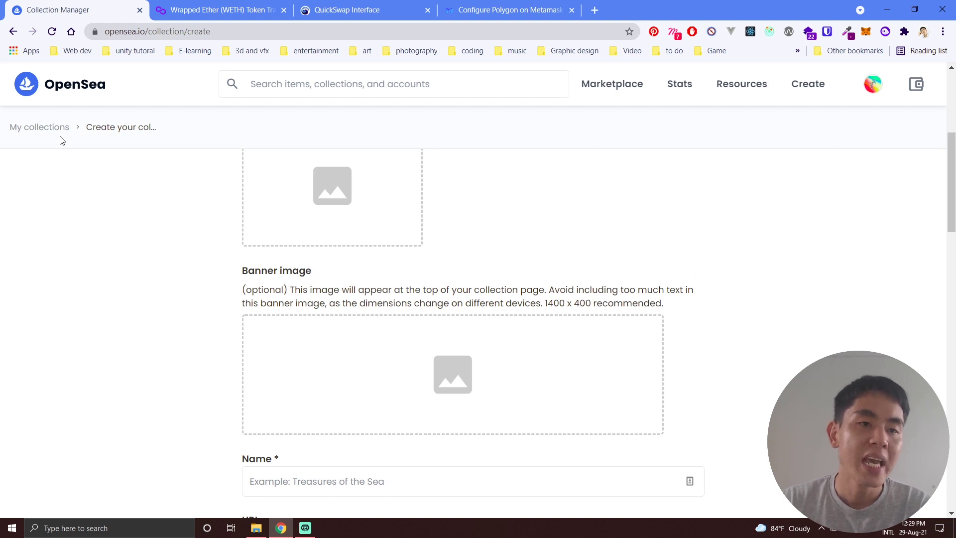
Step: Leave the collection form without creating it and return to the My Collections overview
key(alt+Left)
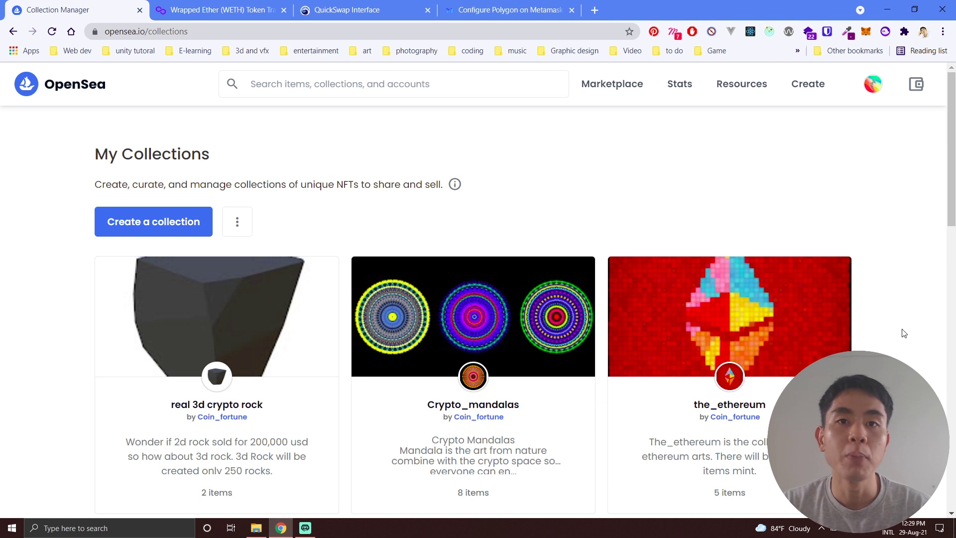
scroll(896, 336, down, 1)
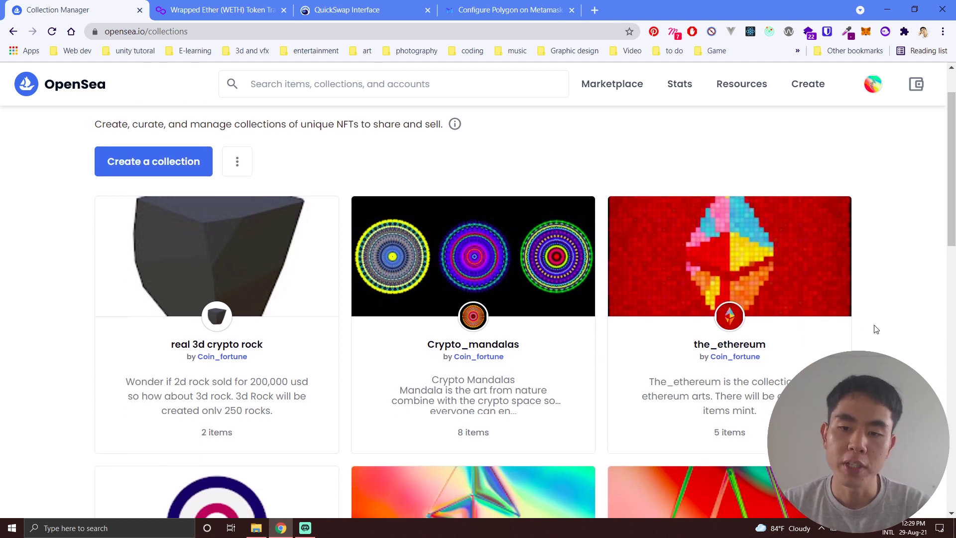
Step: Open the the_ethereum collection from the My Collections overview
scroll(875, 330, down, 1)
scroll(869, 324, down, 1)
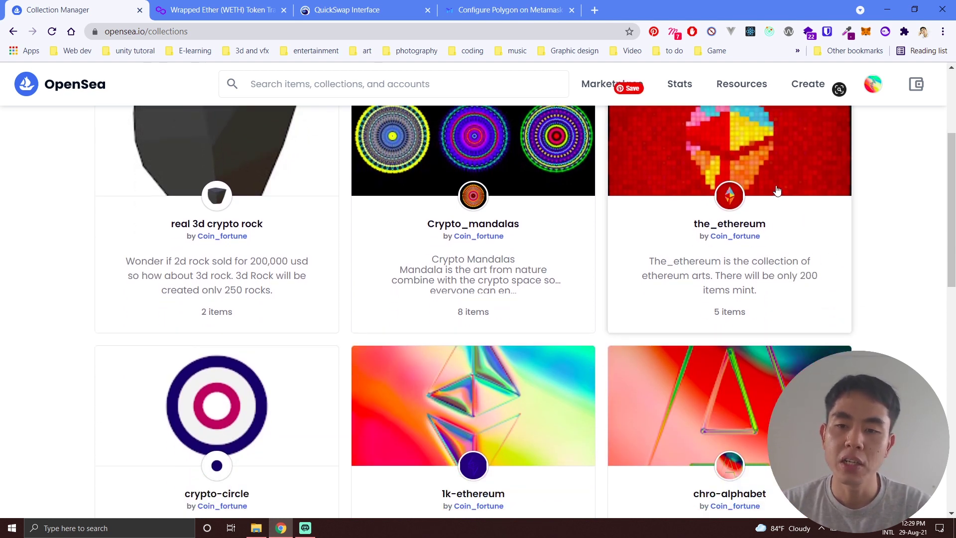
click(624, 327)
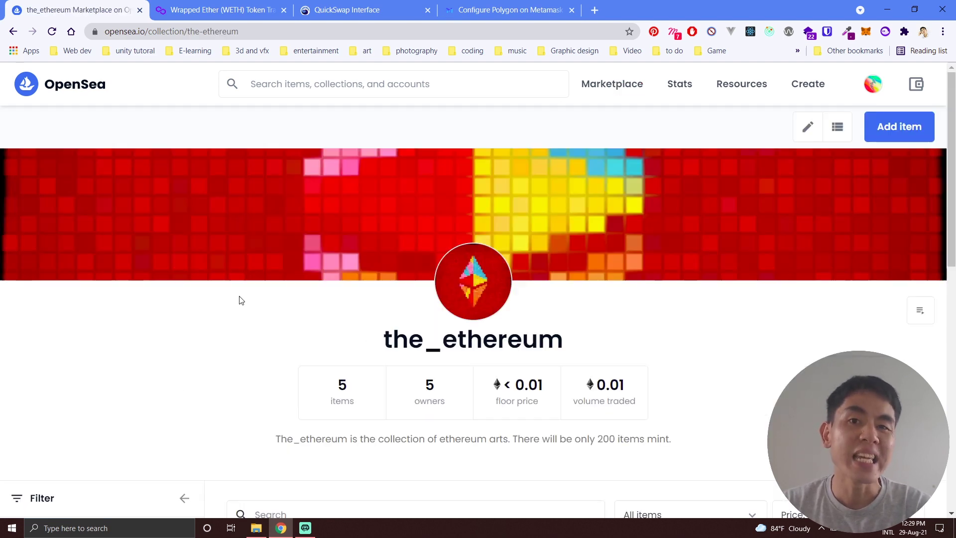
Step: Examine the collection's items and check which blockchain ethereum #001/200 is on
scroll(240, 299, down, 8)
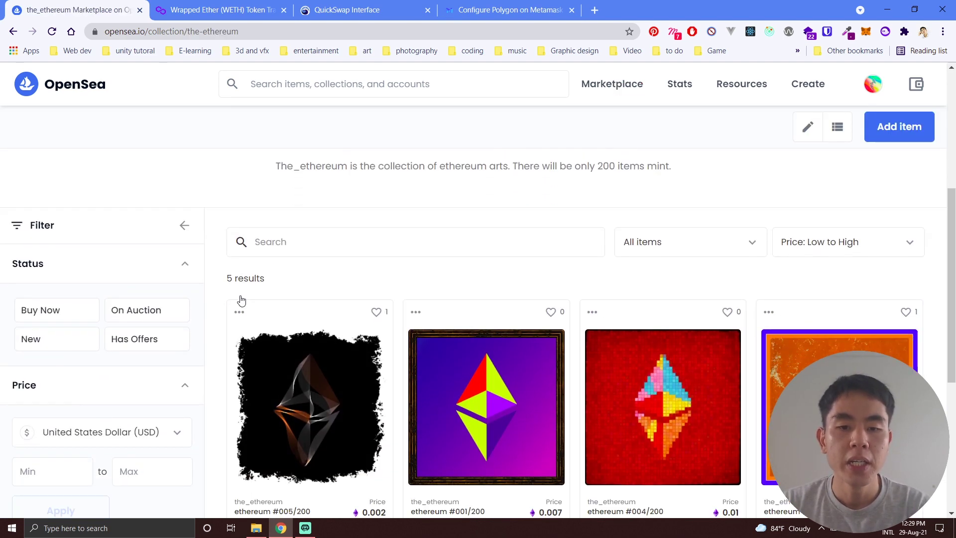
scroll(692, 320, down, 2)
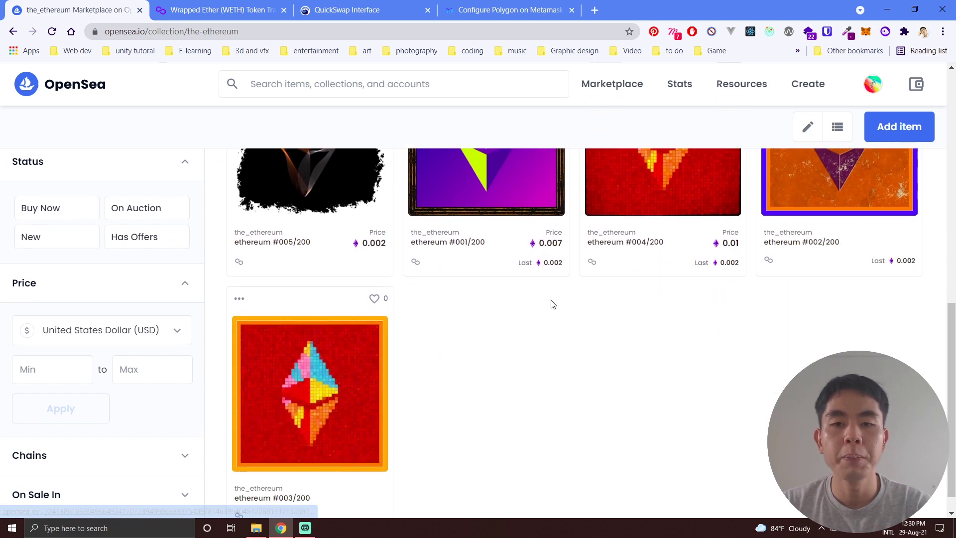
scroll(550, 309, up, 2)
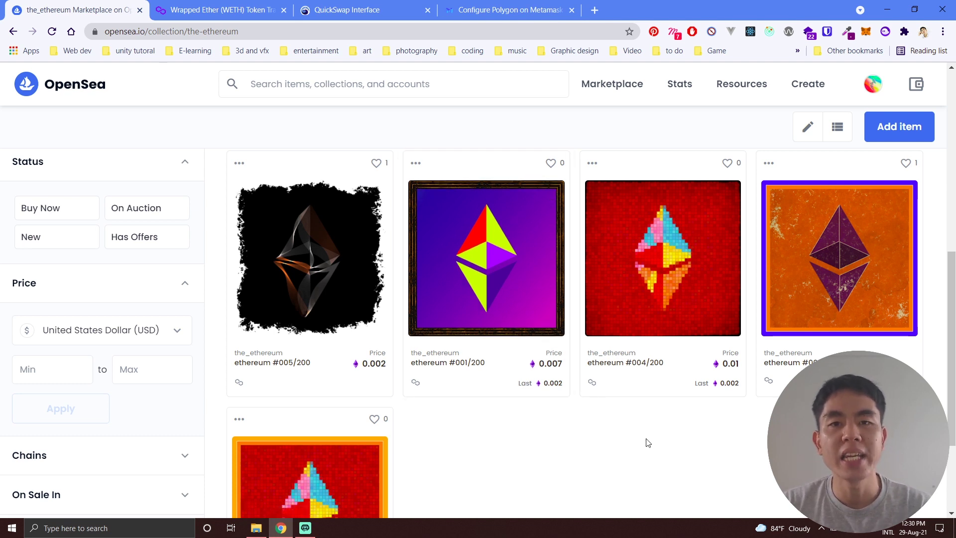
scroll(648, 442, down, 1)
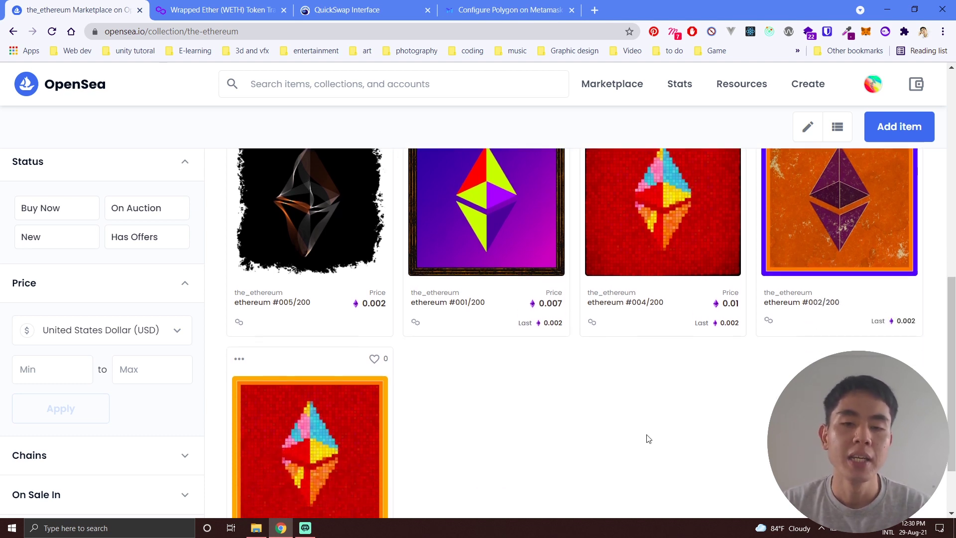
mouse_move(417, 327)
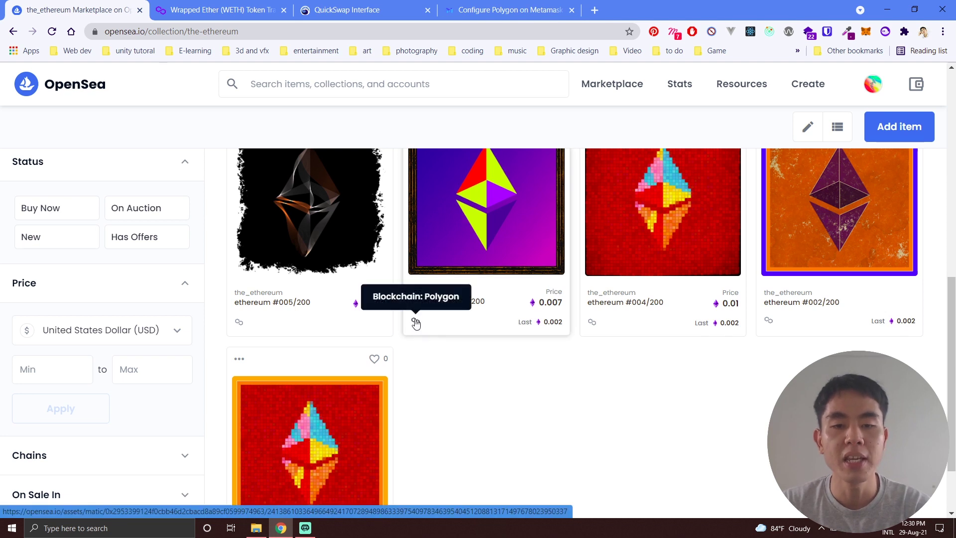
scroll(423, 326, down, 1)
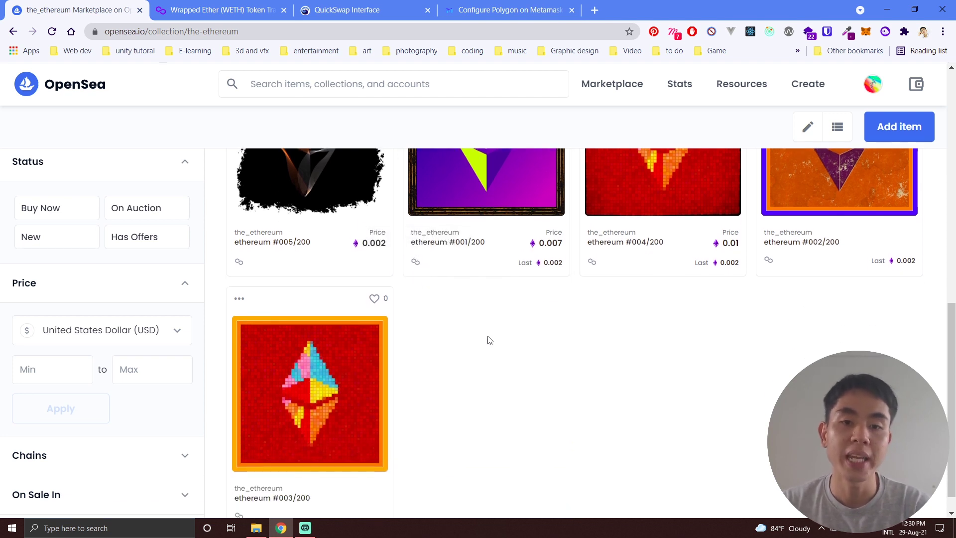
Step: Look over the collection header and compare the items' listed prices with their last sale prices
scroll(489, 340, up, 7)
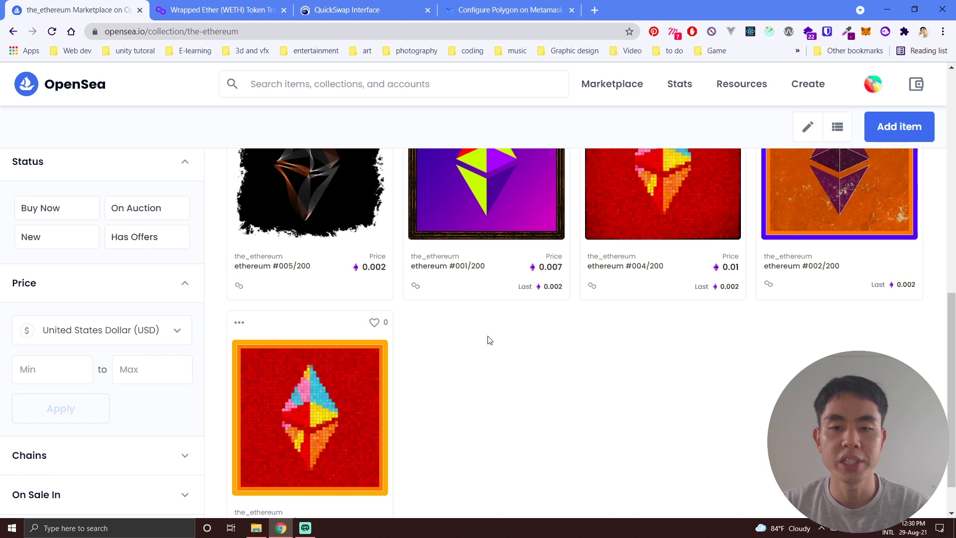
scroll(318, 240, up, 2)
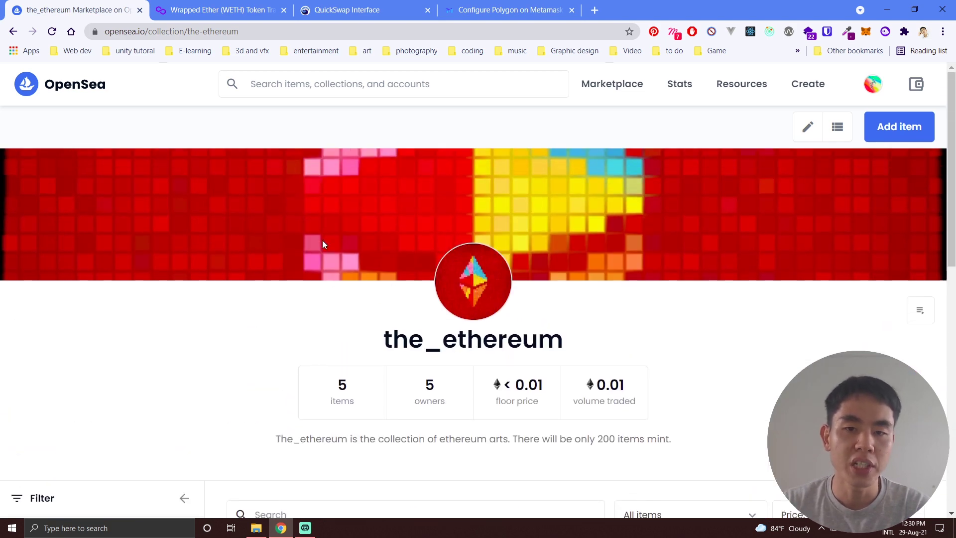
scroll(626, 280, down, 7)
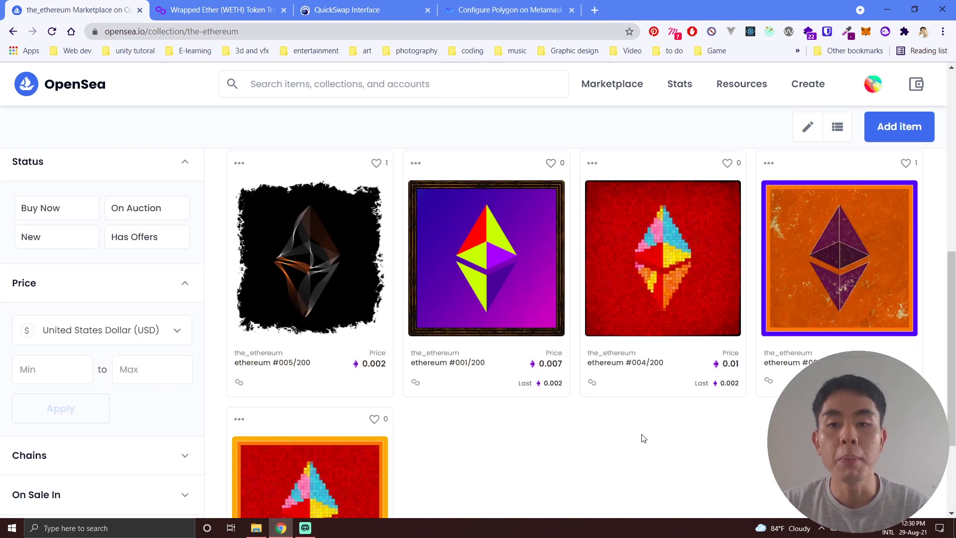
scroll(637, 434, down, 1)
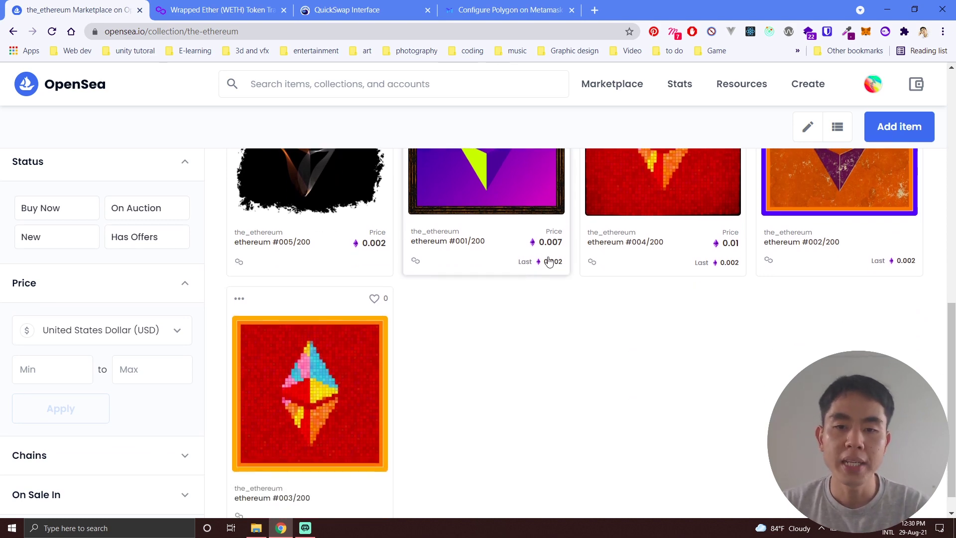
scroll(603, 318, up, 2)
scroll(609, 327, up, 3)
scroll(614, 277, down, 6)
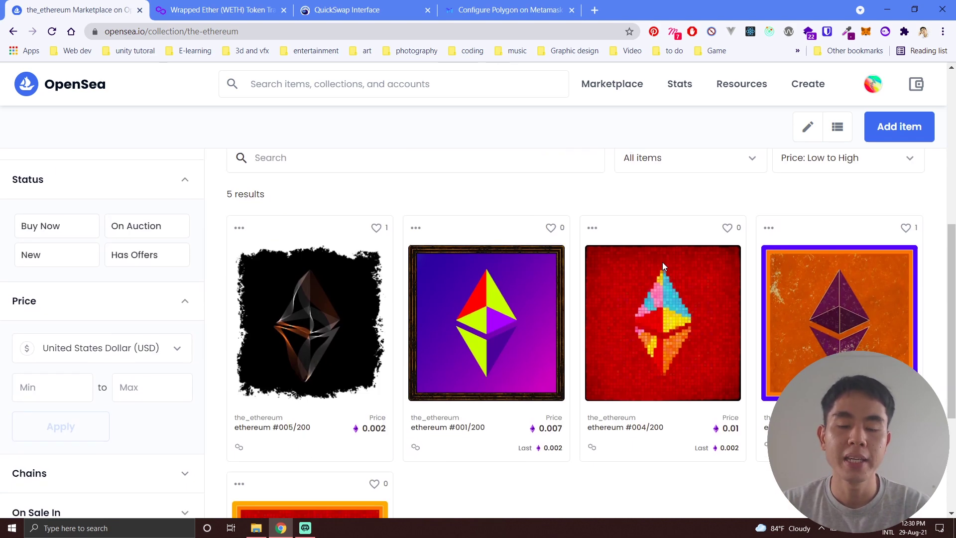
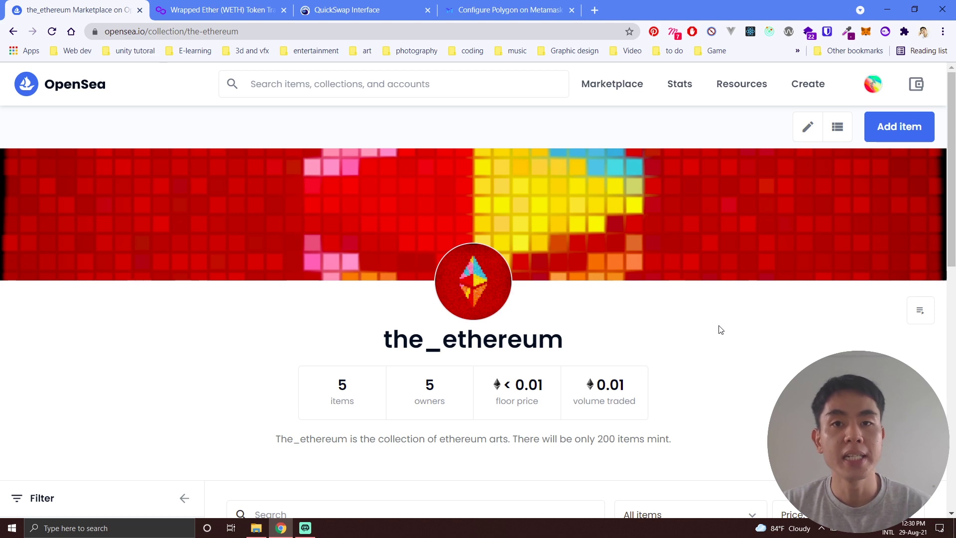
scroll(720, 328, down, 8)
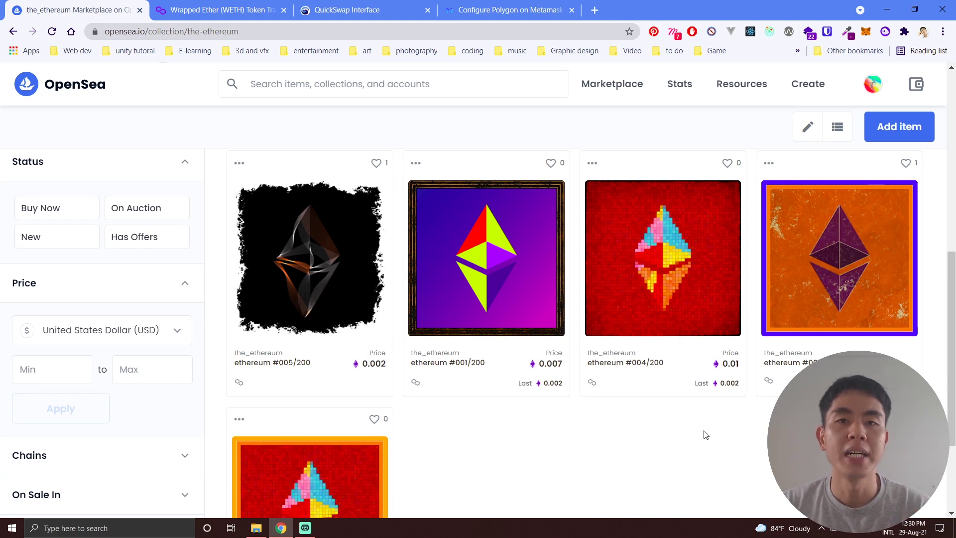
scroll(705, 421, down, 1)
scroll(706, 416, up, 7)
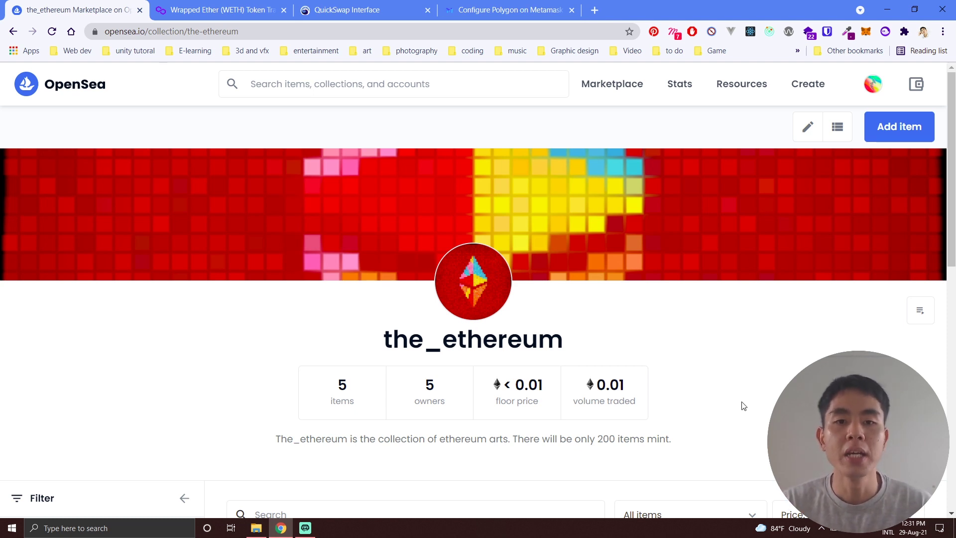
scroll(744, 402, down, 2)
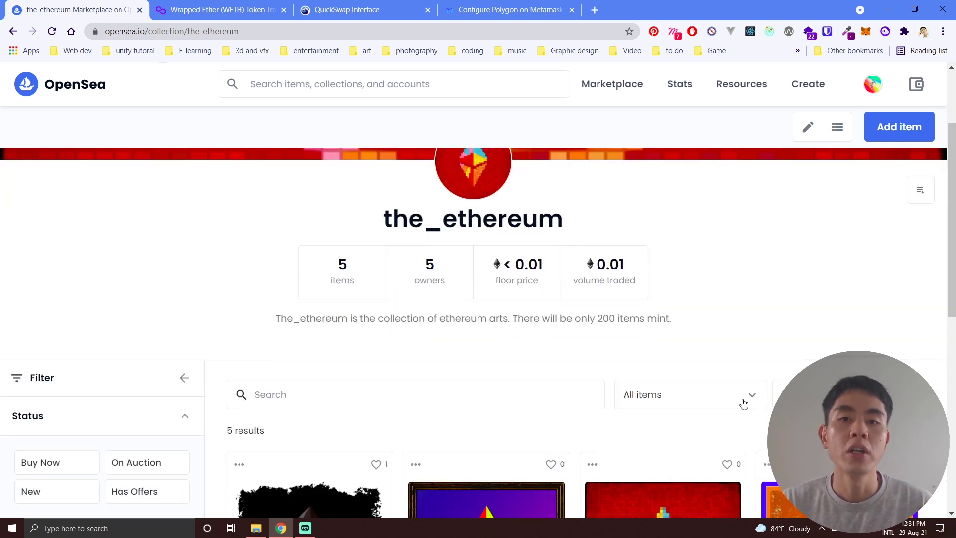
scroll(762, 343, down, 4)
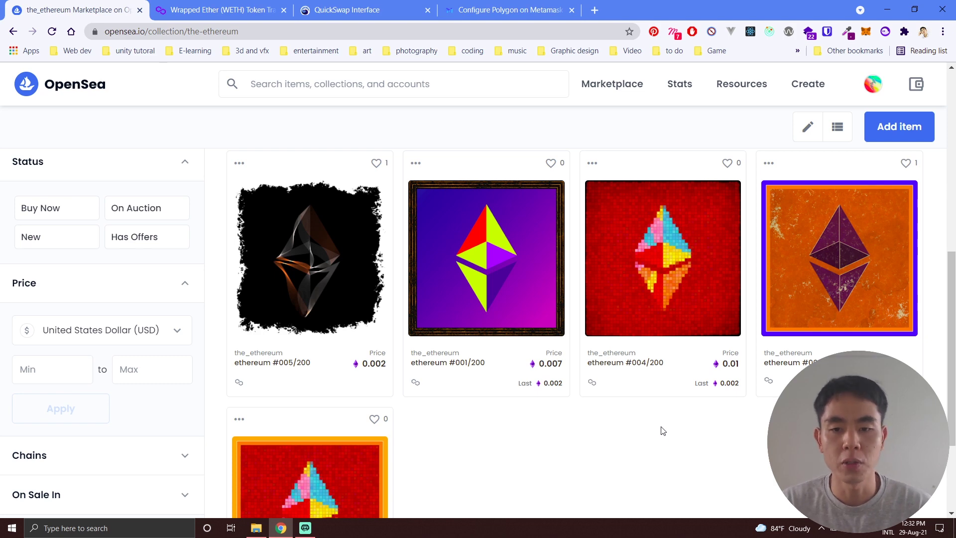
scroll(654, 424, up, 2)
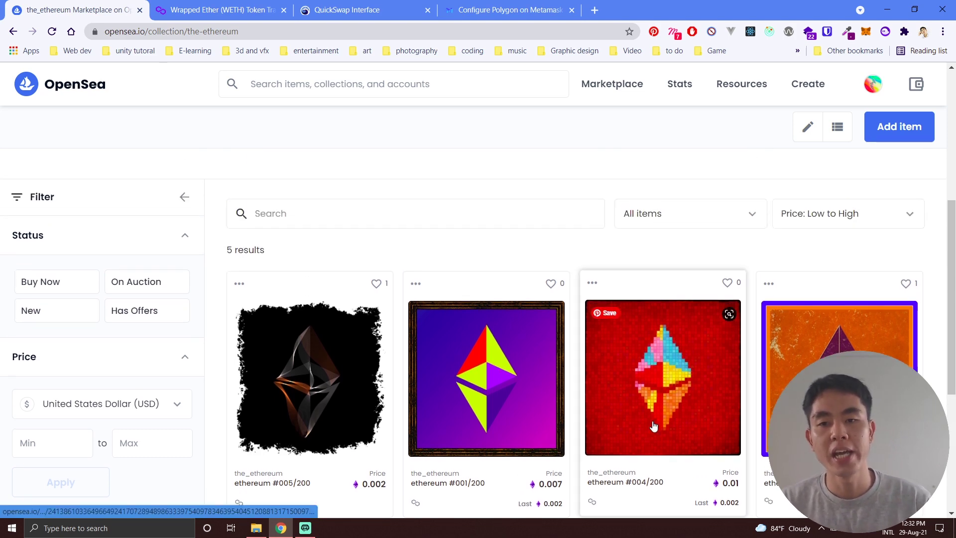
scroll(654, 424, up, 5)
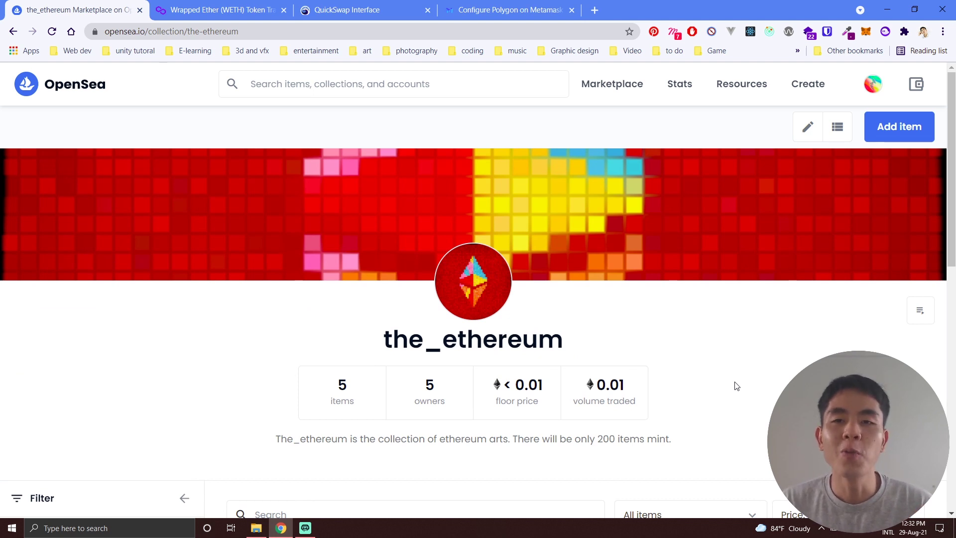
scroll(737, 385, down, 3)
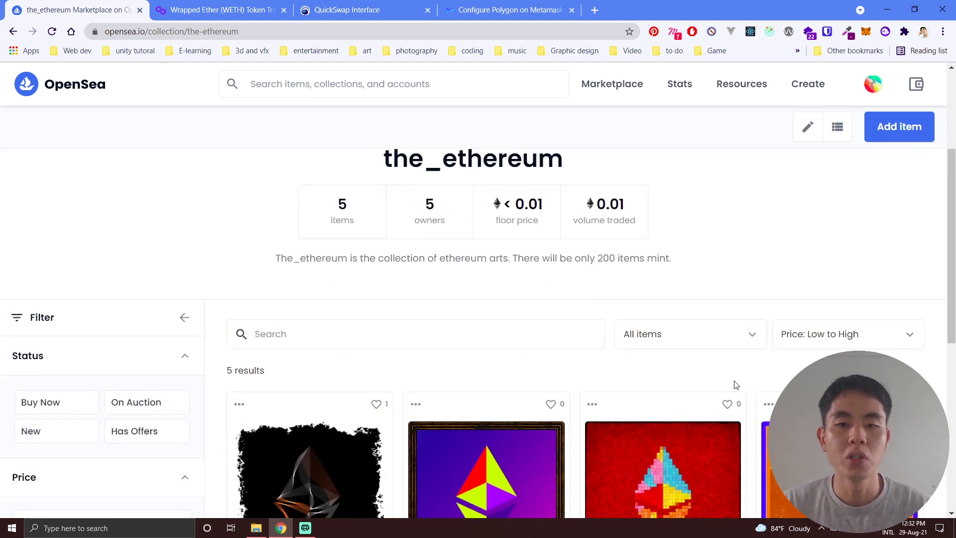
scroll(735, 374, up, 1)
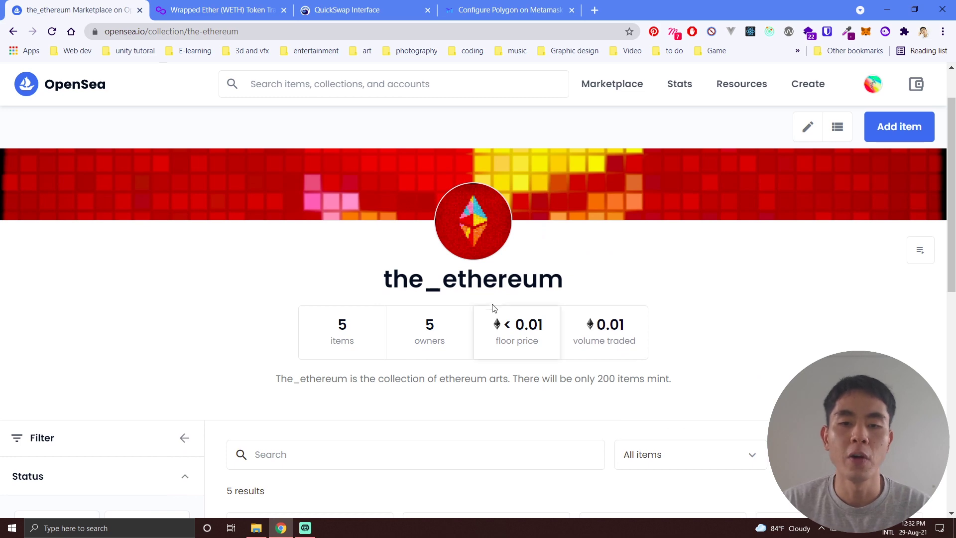
scroll(767, 325, up, 1)
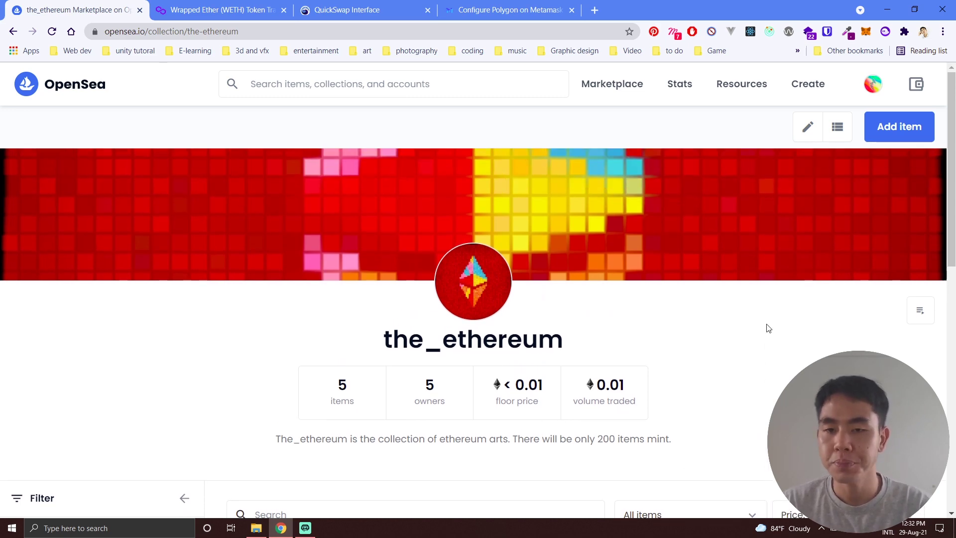
Step: Open the new item form for the_ethereum and review the supported file types, name, link, description and supply fields
scroll(753, 354, down, 7)
scroll(747, 394, up, 6)
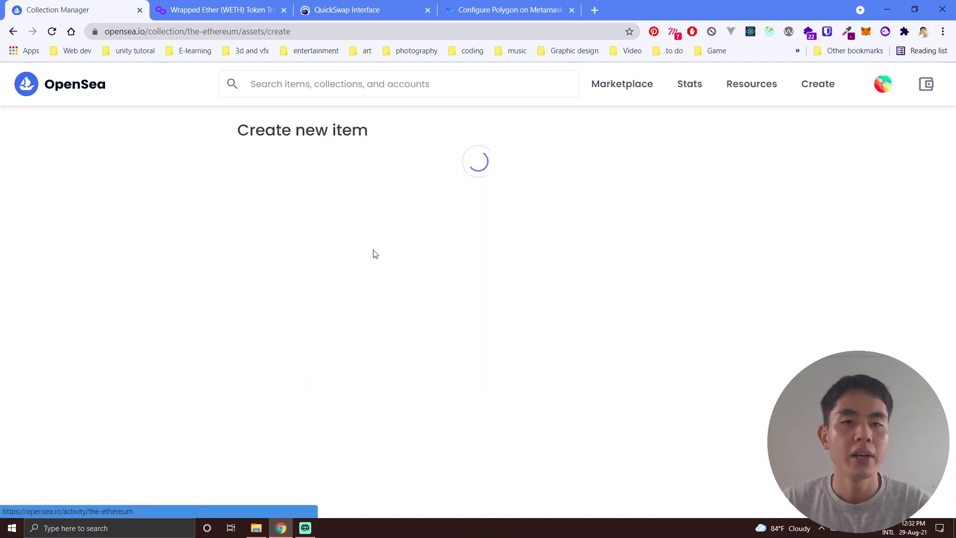
scroll(167, 282, down, 2)
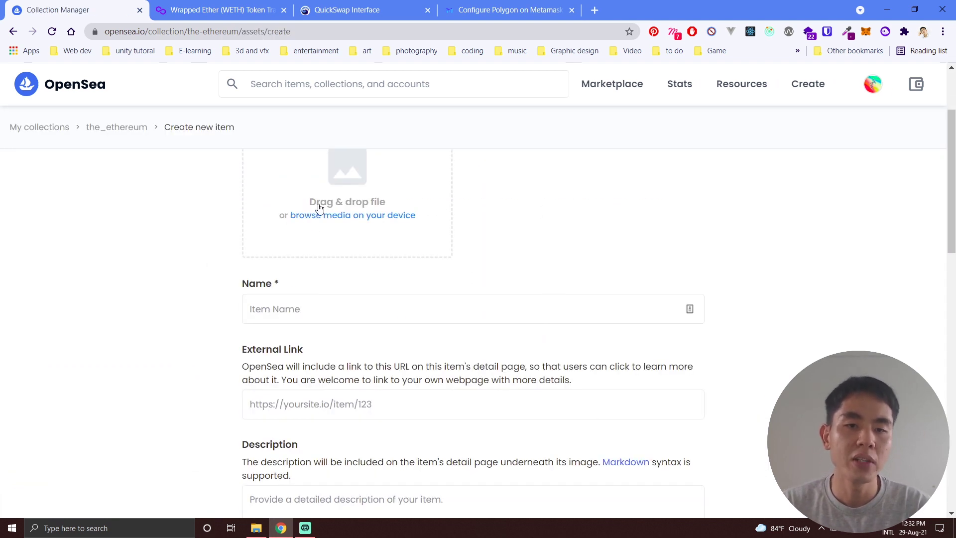
scroll(144, 226, up, 2)
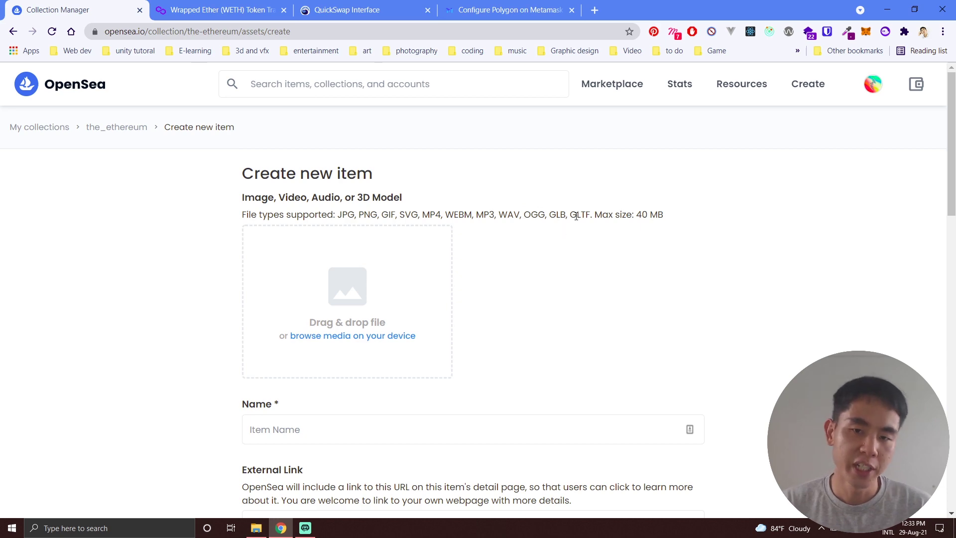
scroll(591, 273, down, 5)
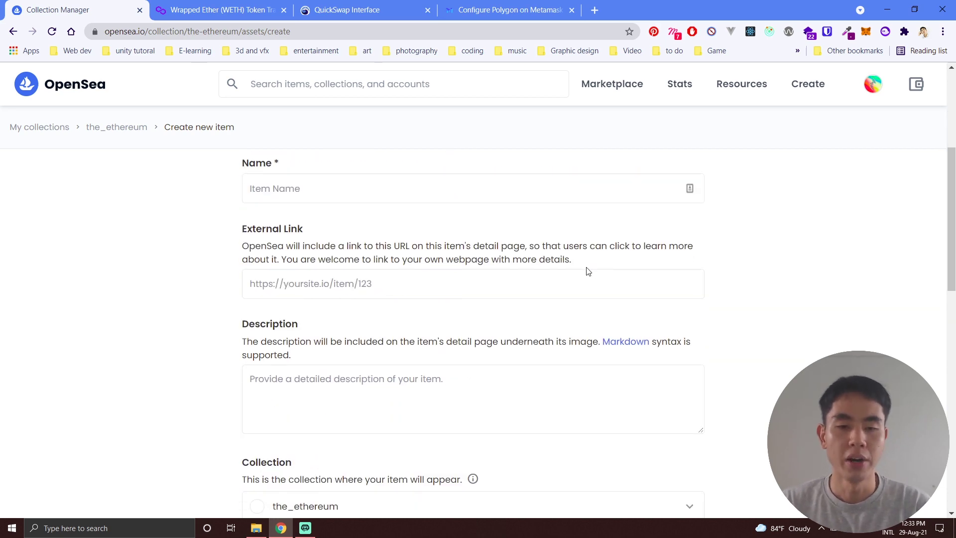
scroll(159, 274, down, 10)
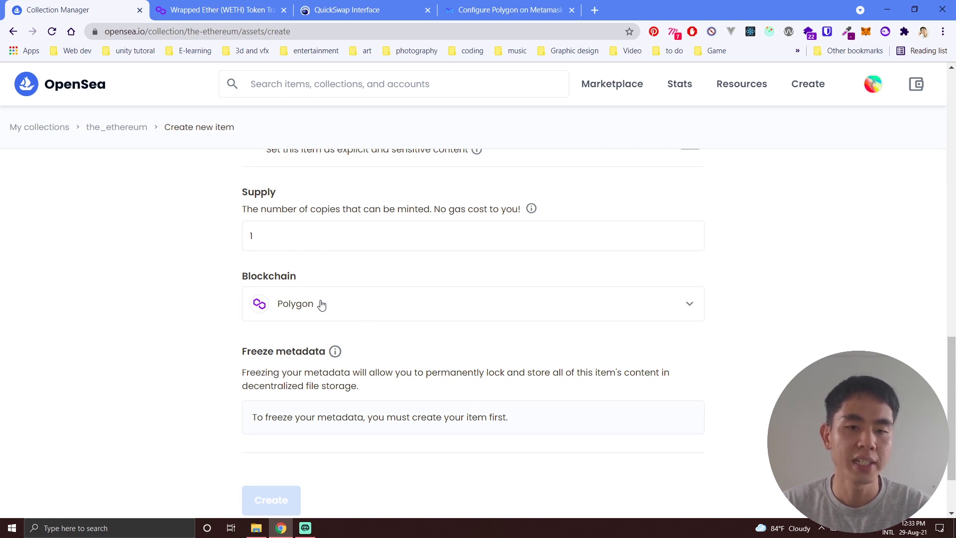
Step: Check the new item's blockchain options, leaving Polygon selected, and review the unlockable content, explicit content and supply settings
click(321, 304)
click(310, 305)
scroll(180, 289, down, 2)
scroll(195, 271, up, 4)
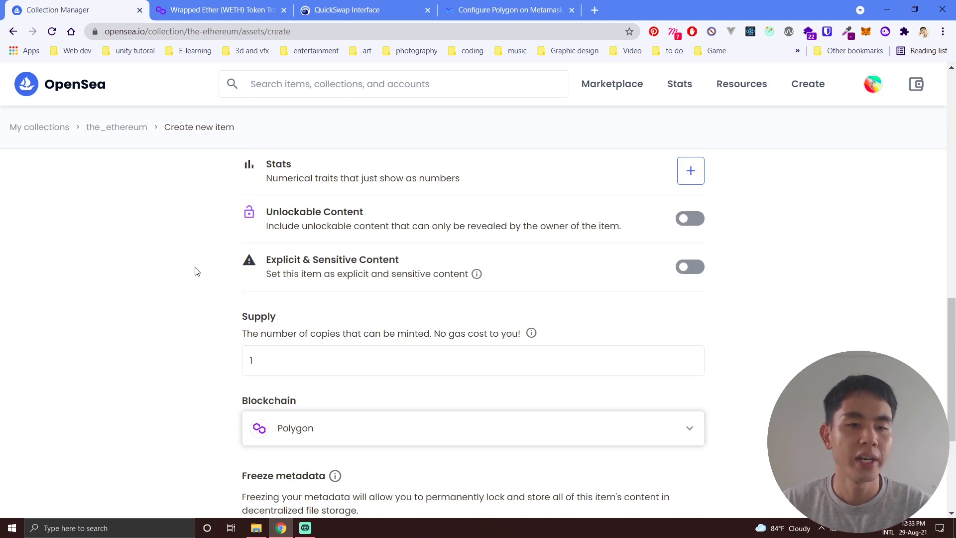
Step: Leave the new item form without creating an item and look over the items on the the_ethereum collection page
click(128, 131)
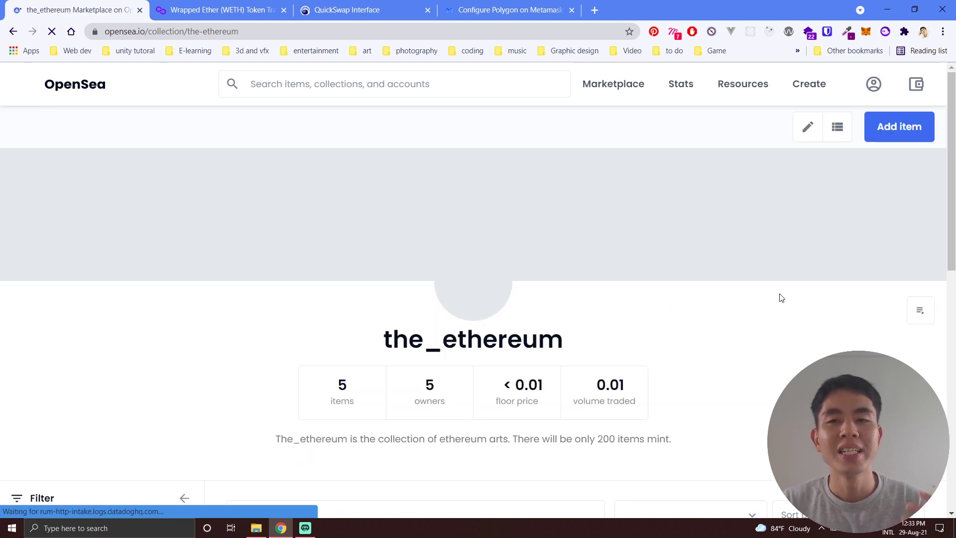
scroll(745, 348, down, 5)
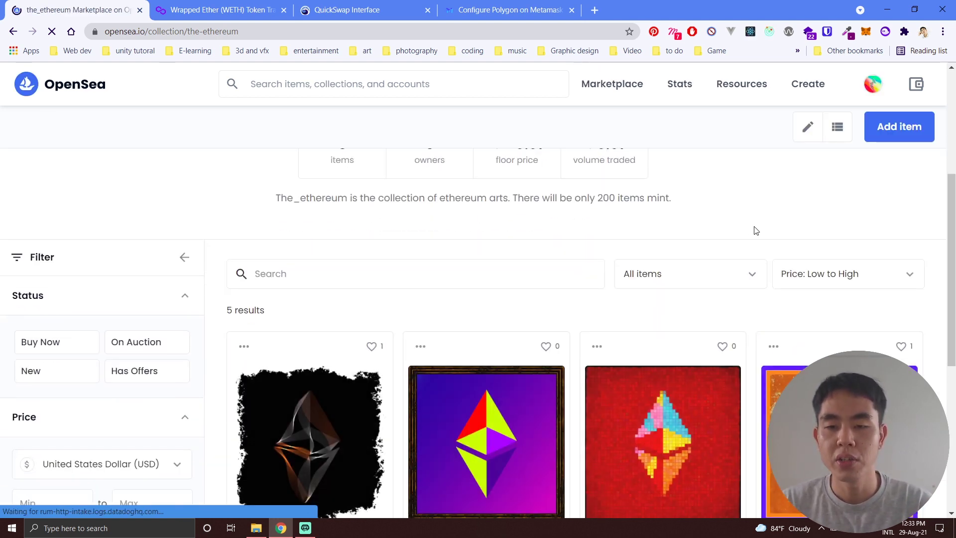
scroll(754, 229, down, 1)
scroll(670, 355, down, 1)
scroll(717, 279, up, 2)
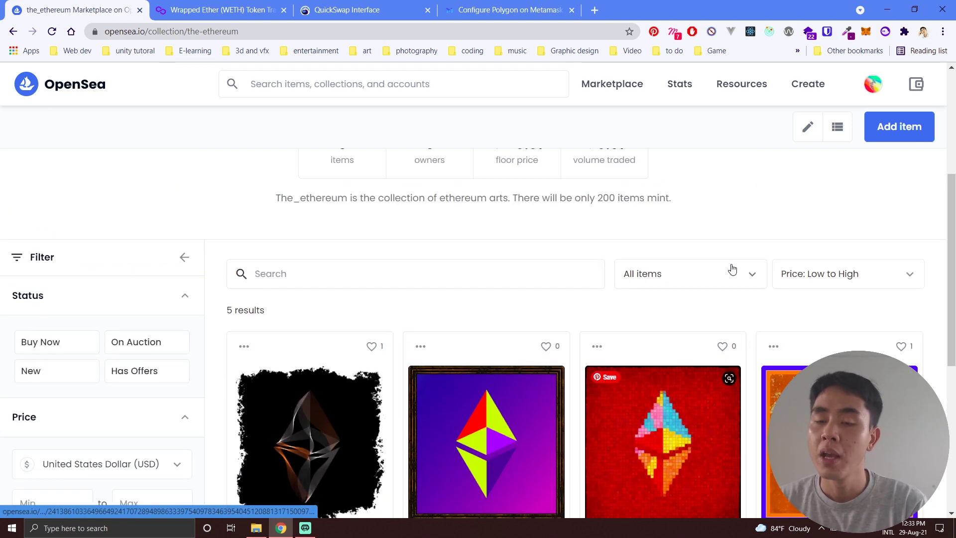
Step: Check the active network and MATIC balance in the MetaMask wallet, and close the wallet again
scroll(747, 249, up, 4)
scroll(759, 317, up, 1)
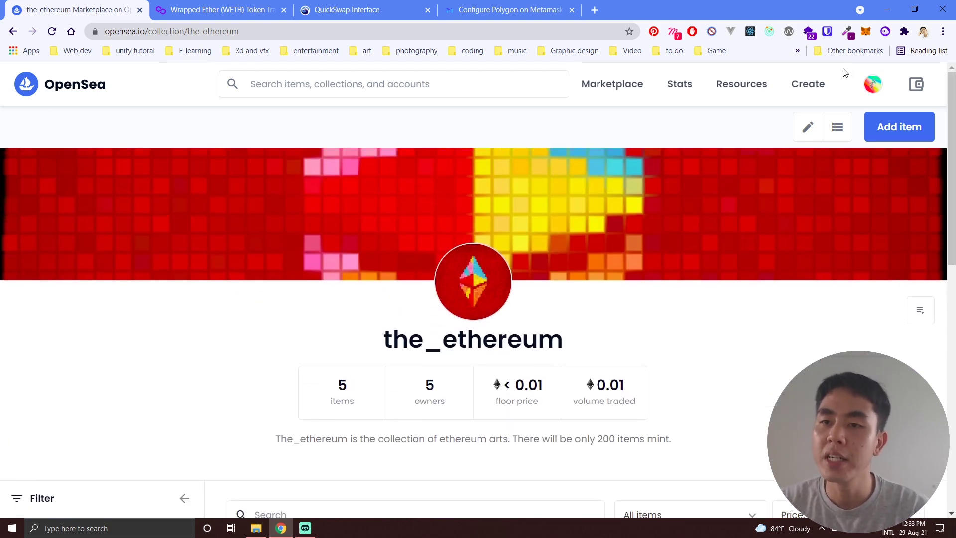
click(867, 33)
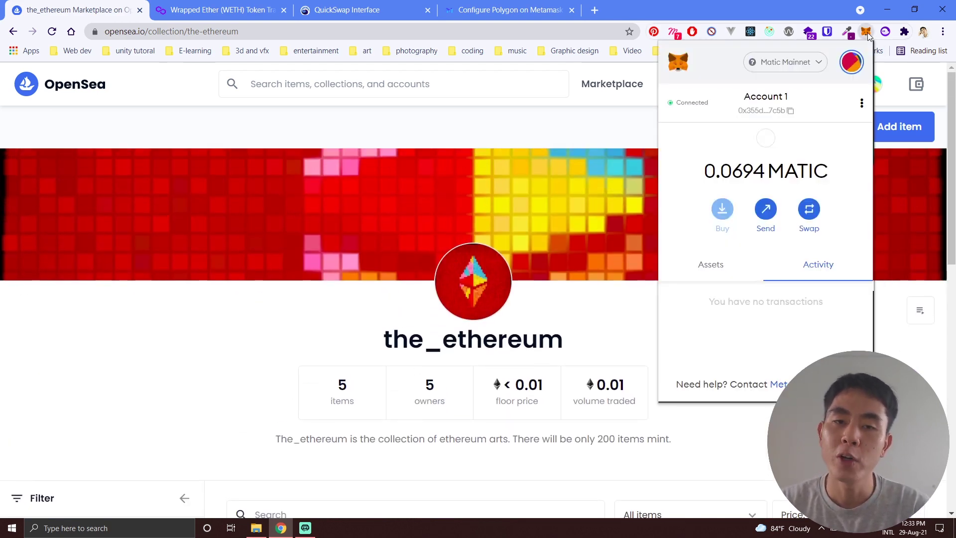
click(867, 33)
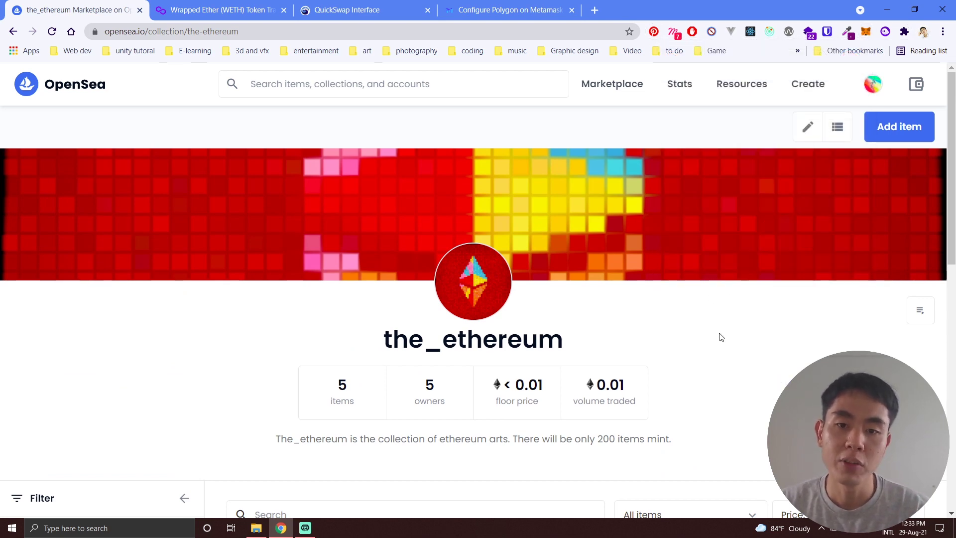
Step: Check the assets held in the MetaMask wallet against the the_ethereum items and their prices, and close the wallet again
scroll(721, 337, down, 7)
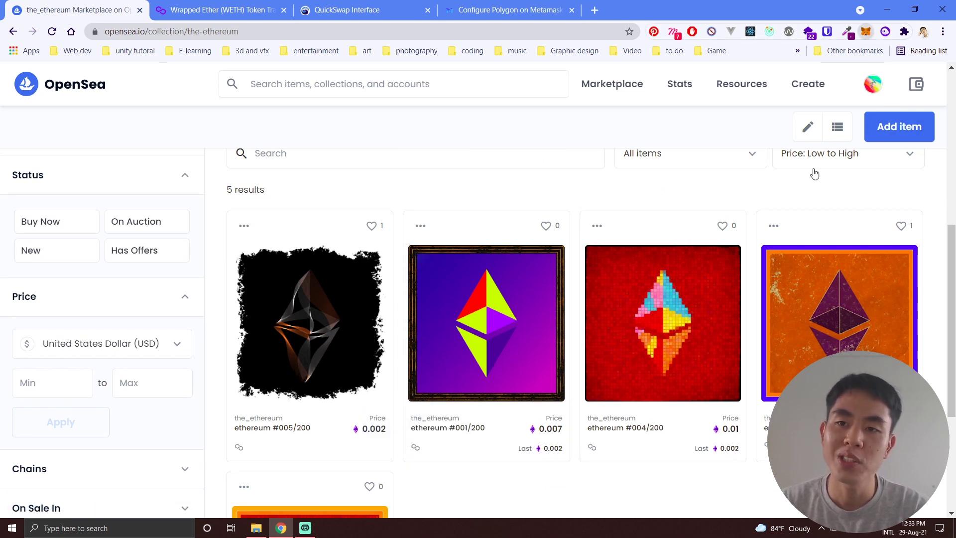
click(866, 31)
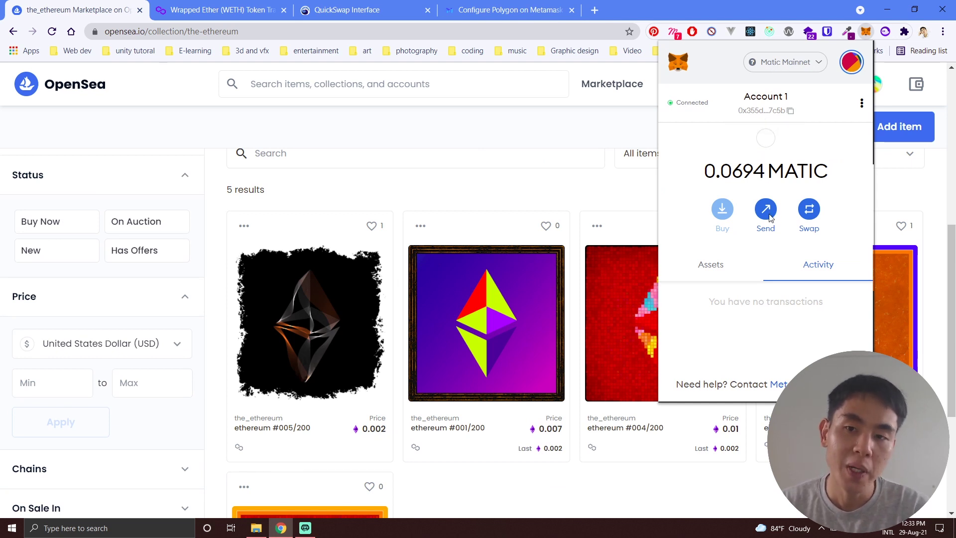
click(726, 270)
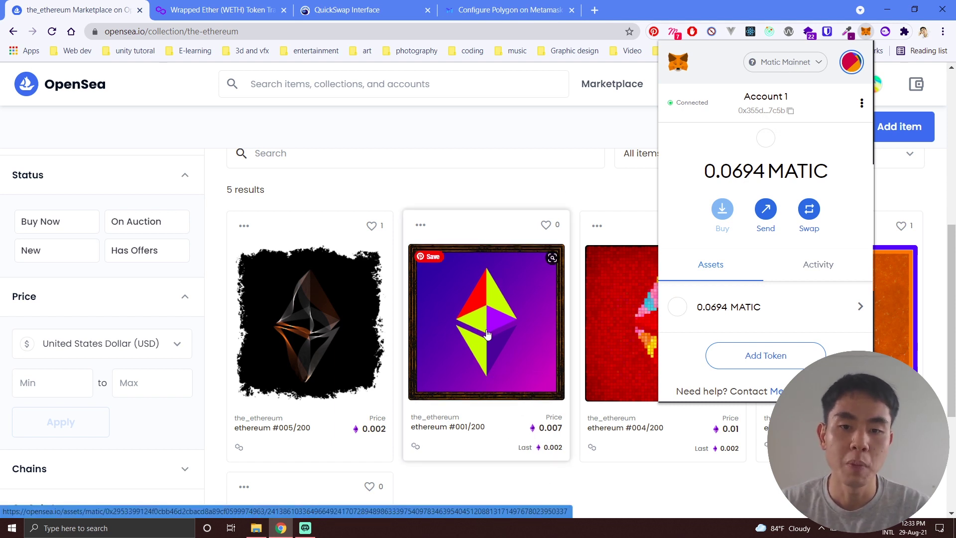
scroll(461, 408, down, 1)
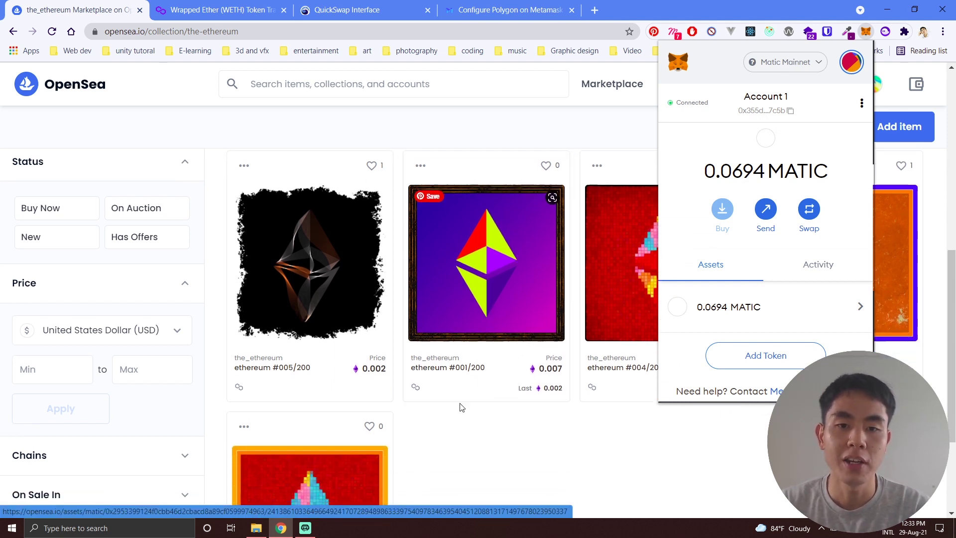
click(530, 450)
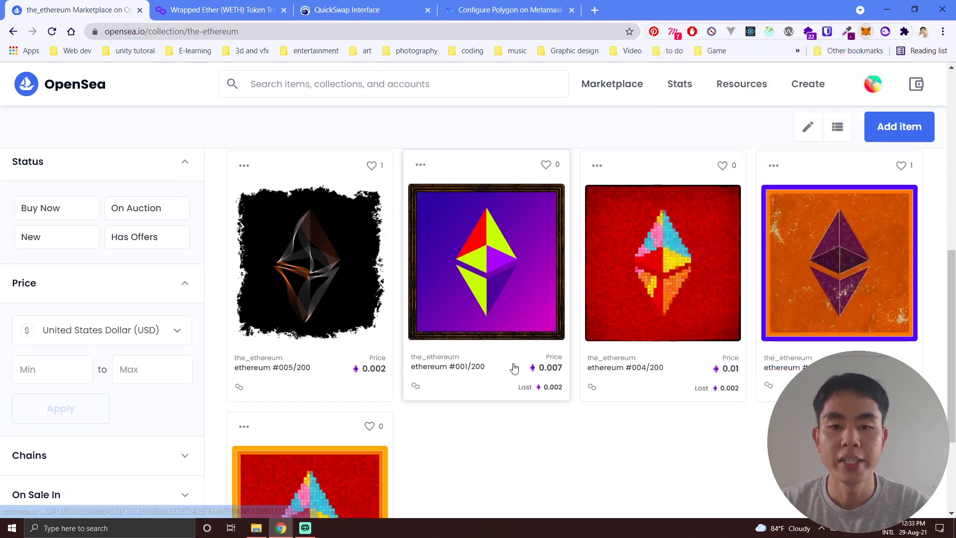
Step: Open ethereum #001/200 to review its price and purchase options, and return to the the_ethereum collection's items
click(494, 274)
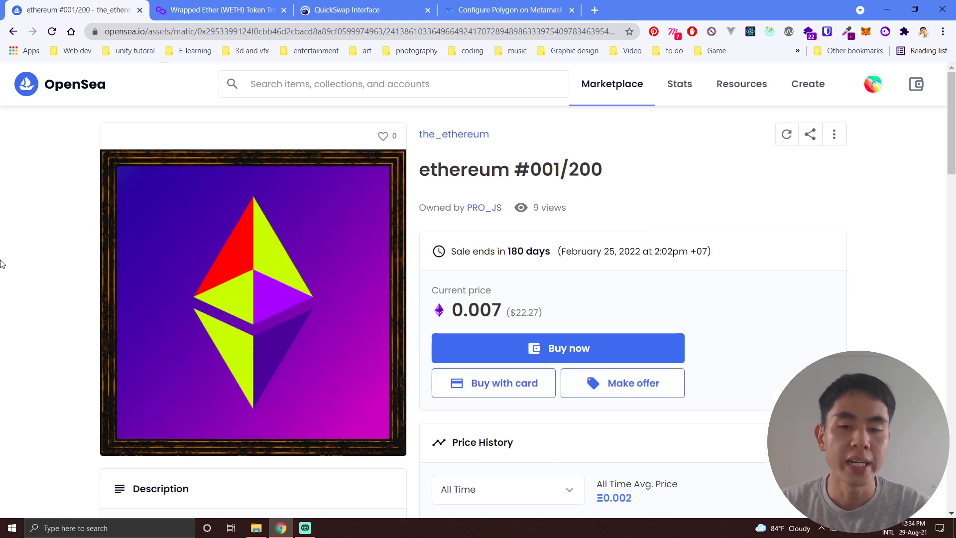
scroll(2, 263, down, 2)
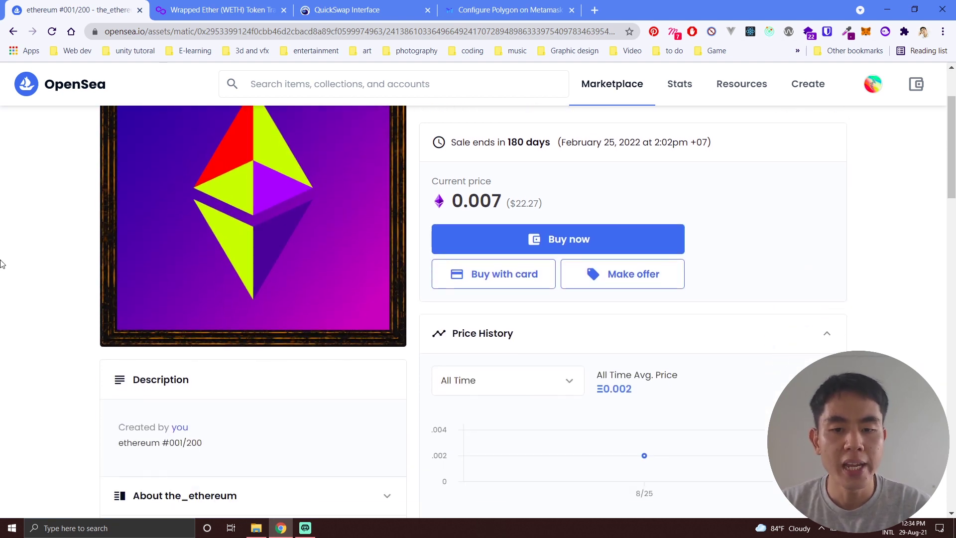
scroll(2, 263, up, 2)
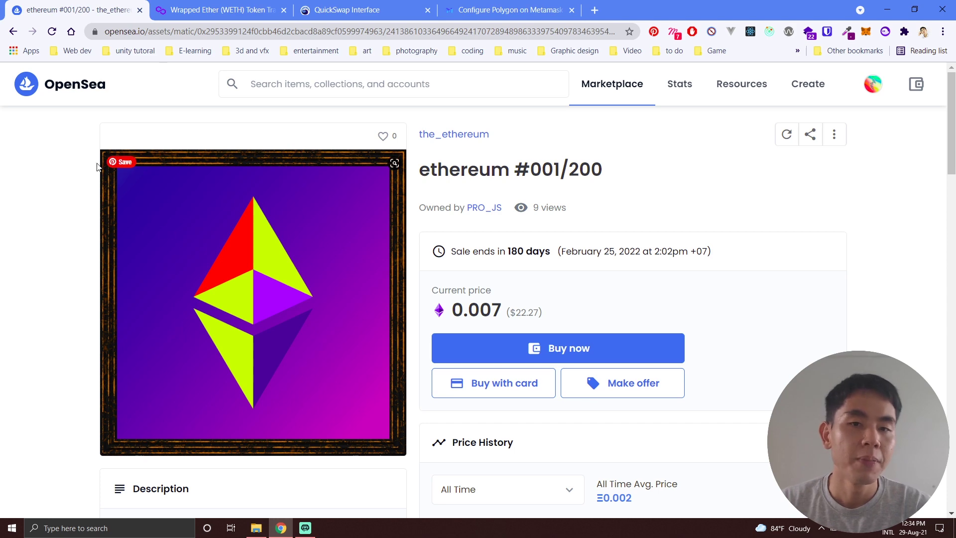
click(12, 33)
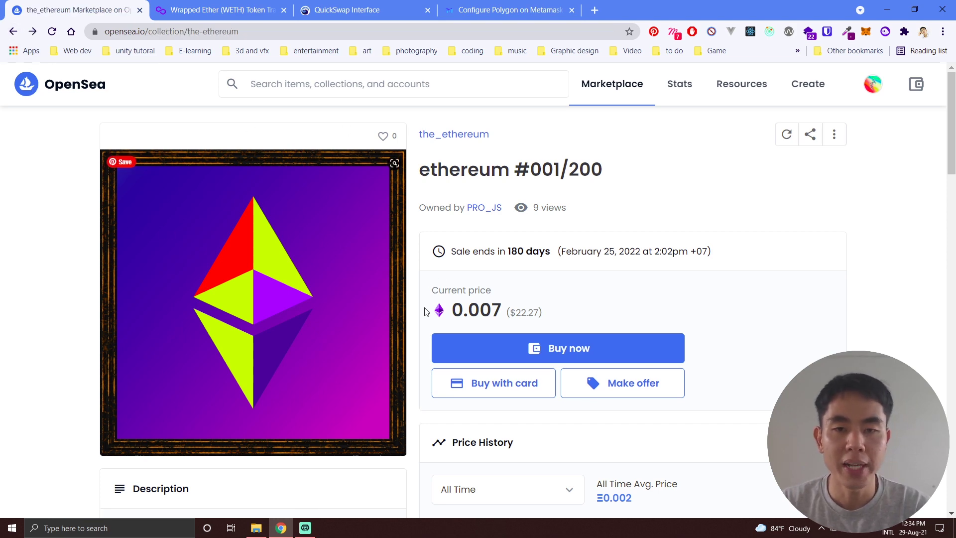
scroll(570, 397, down, 2)
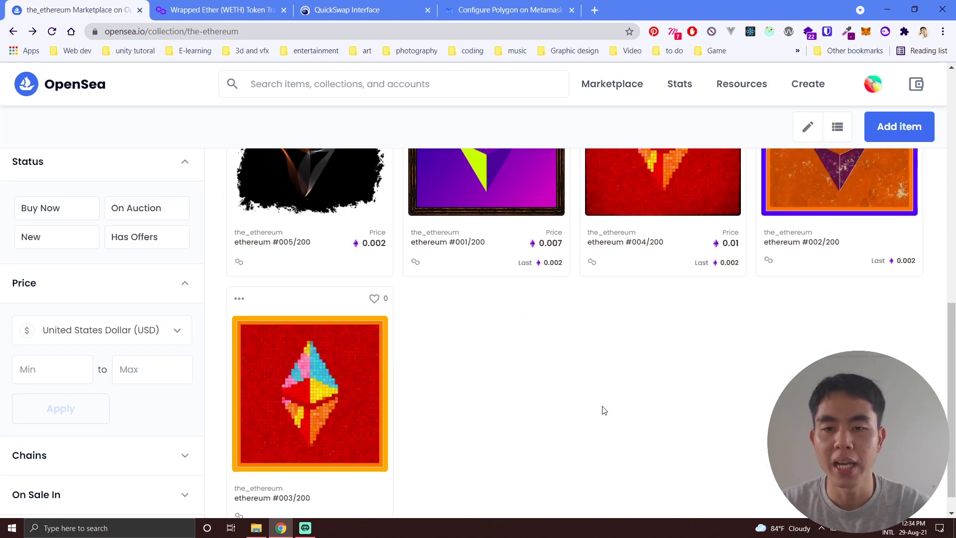
scroll(604, 410, up, 2)
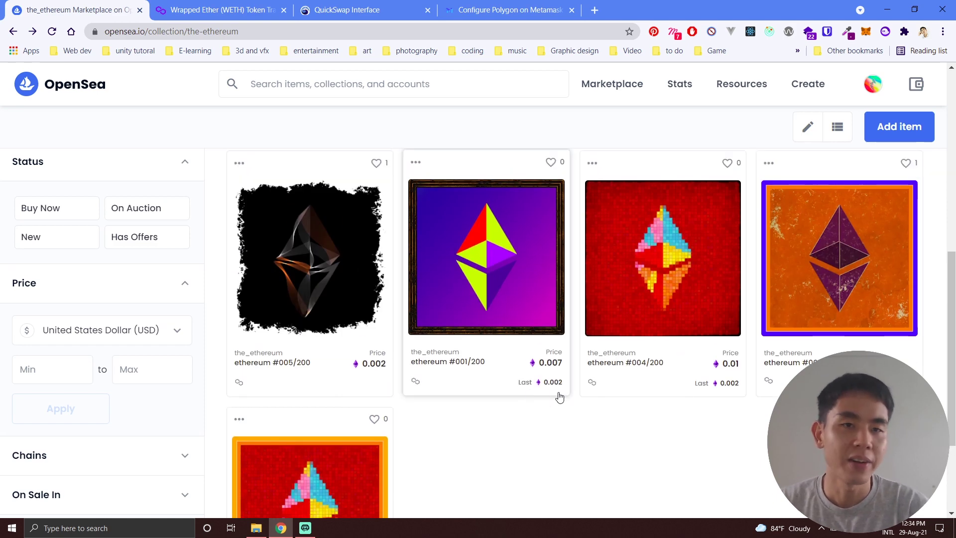
Step: Open the MetaMask account's address page in the polygonscan.com explorer
click(867, 33)
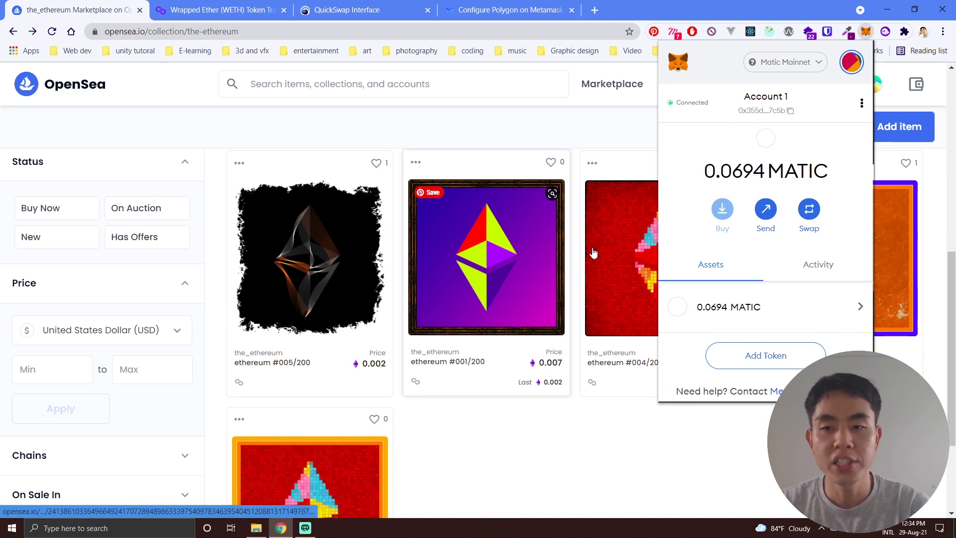
scroll(737, 324, down, 1)
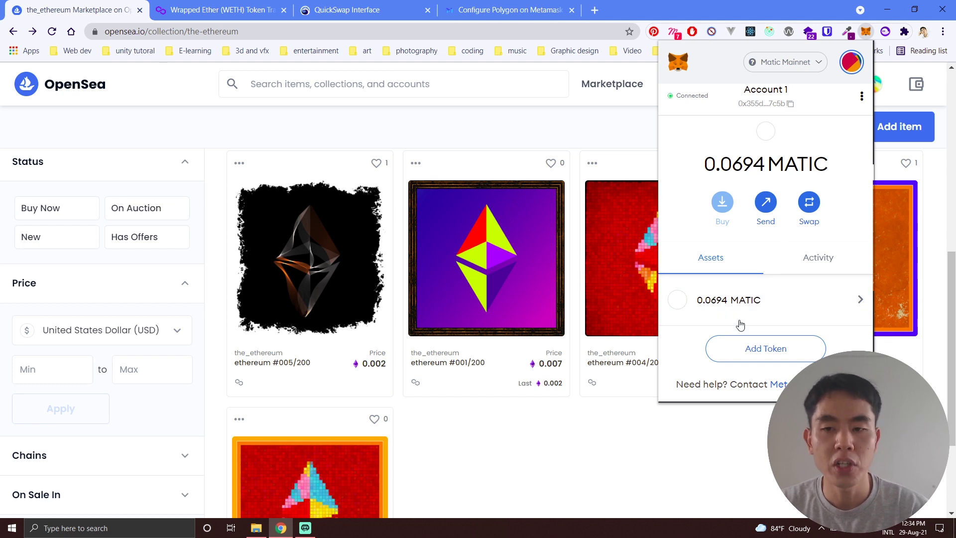
click(863, 97)
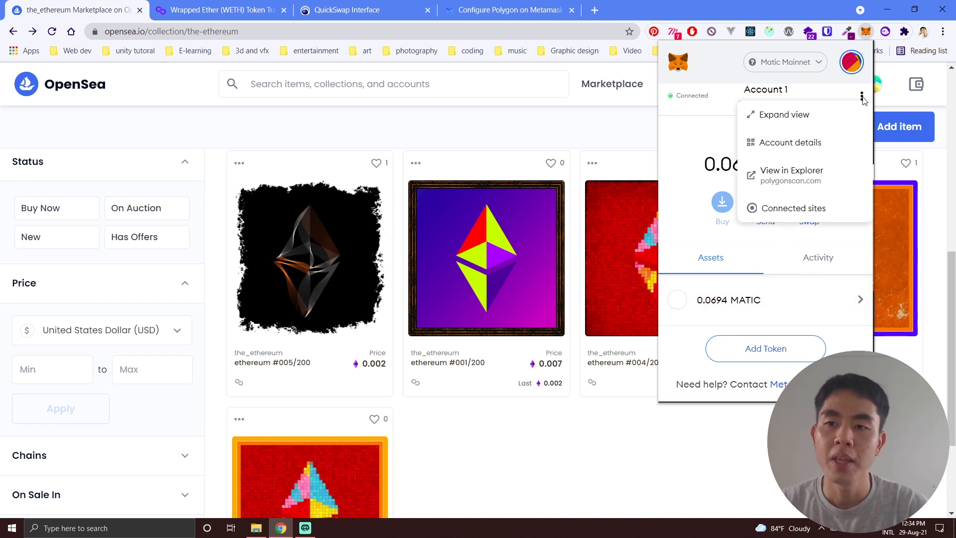
click(815, 175)
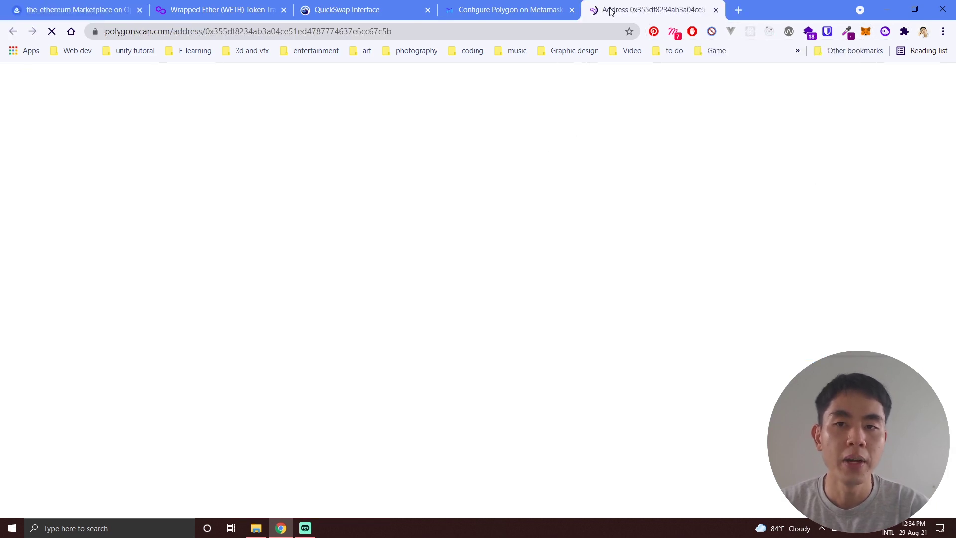
Step: Expand the address's token holdings on Polygonscan and look through the ERC-20 tokens
scroll(2, 249, down, 1)
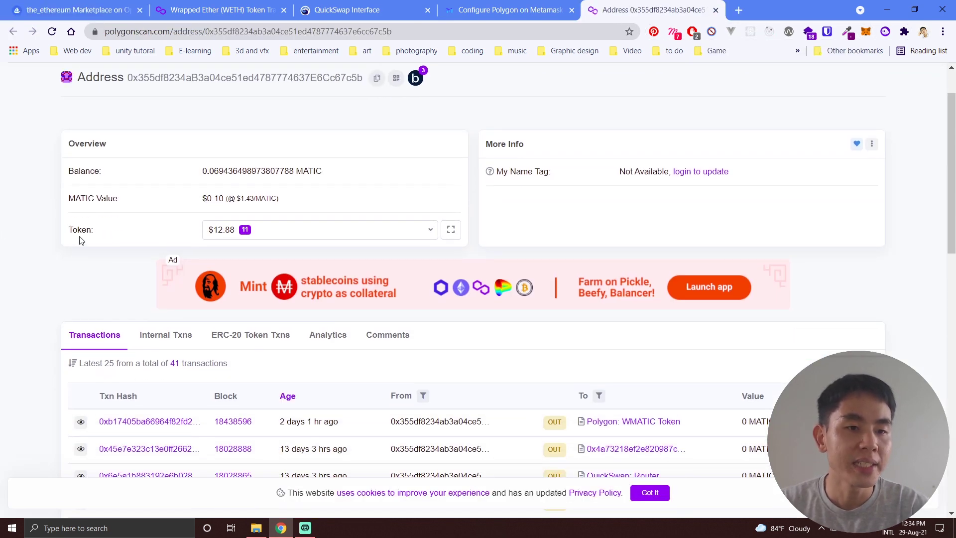
click(354, 234)
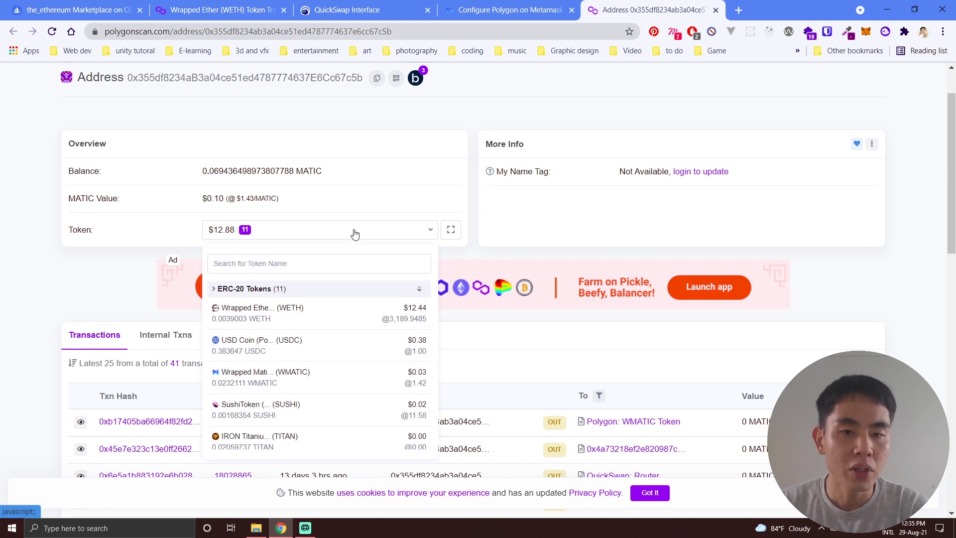
scroll(277, 416, down, 3)
scroll(278, 421, up, 2)
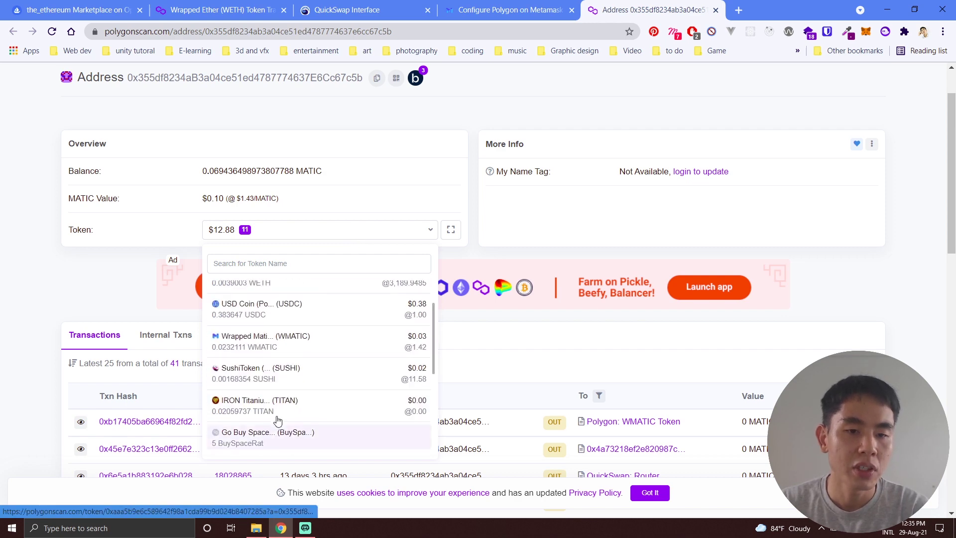
scroll(277, 421, up, 3)
scroll(13, 330, down, 1)
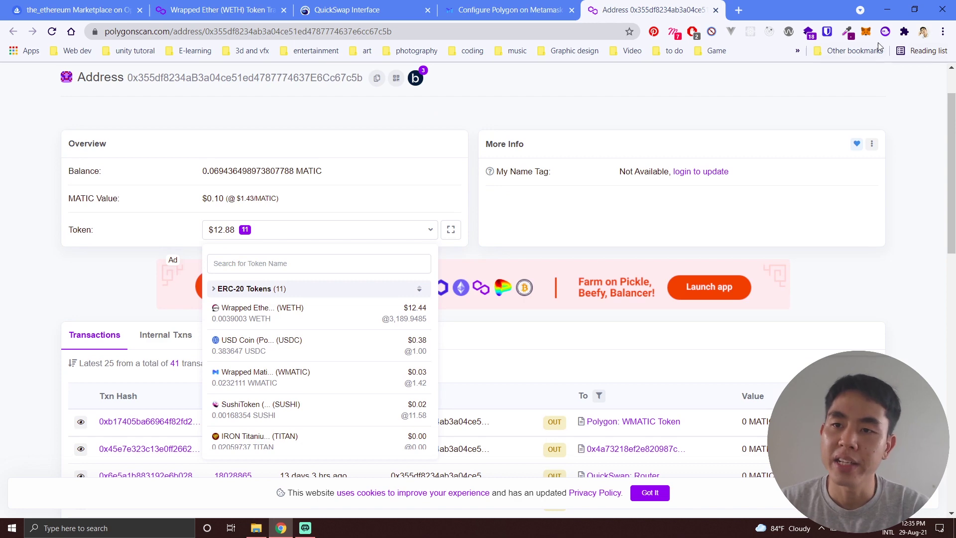
Step: Compare the ERC-20 token holdings on Polygonscan with the assets listed in the MetaMask wallet
click(866, 31)
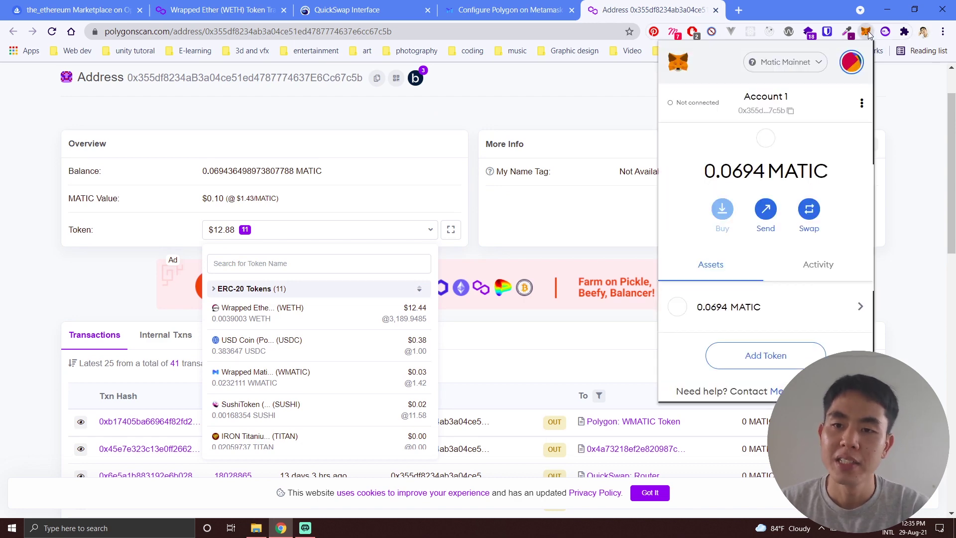
click(866, 31)
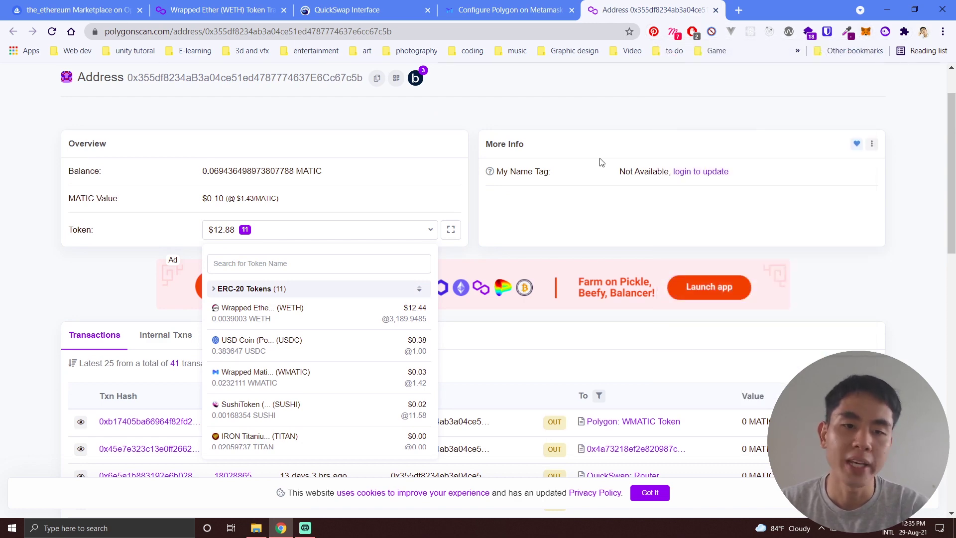
click(867, 32)
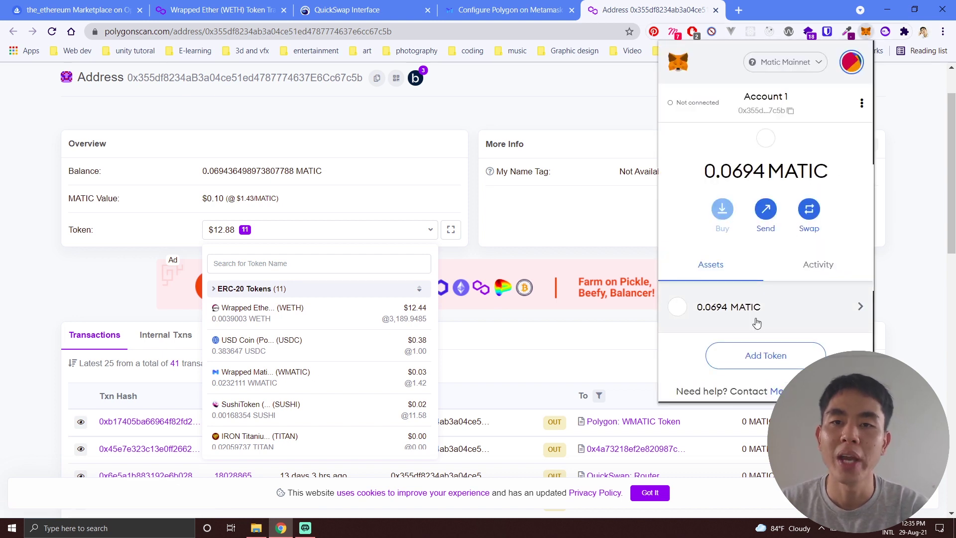
Step: Copy the contract address from Polygonscan's Wrapped Ether (WETH) token page and paste it as a new custom token's contract address in MetaMask
click(252, 317)
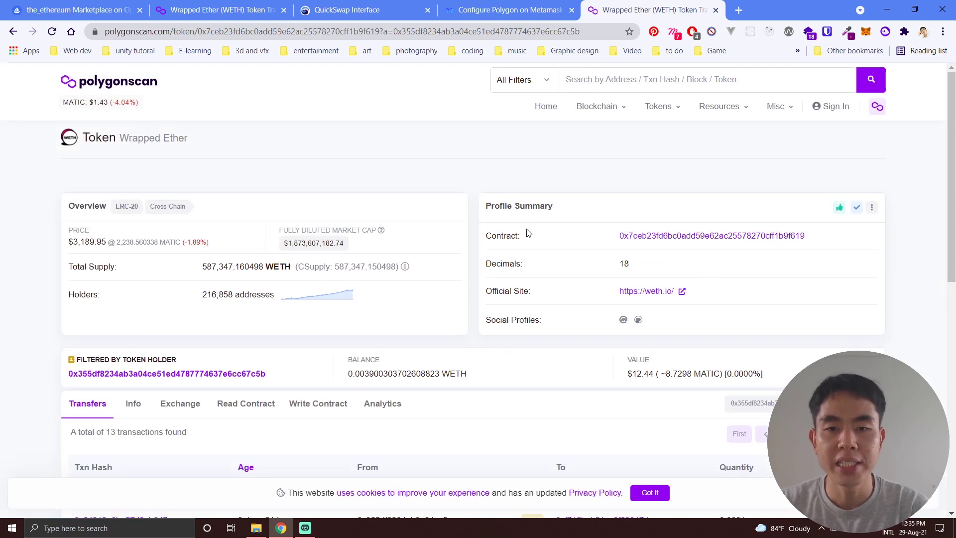
click(811, 236)
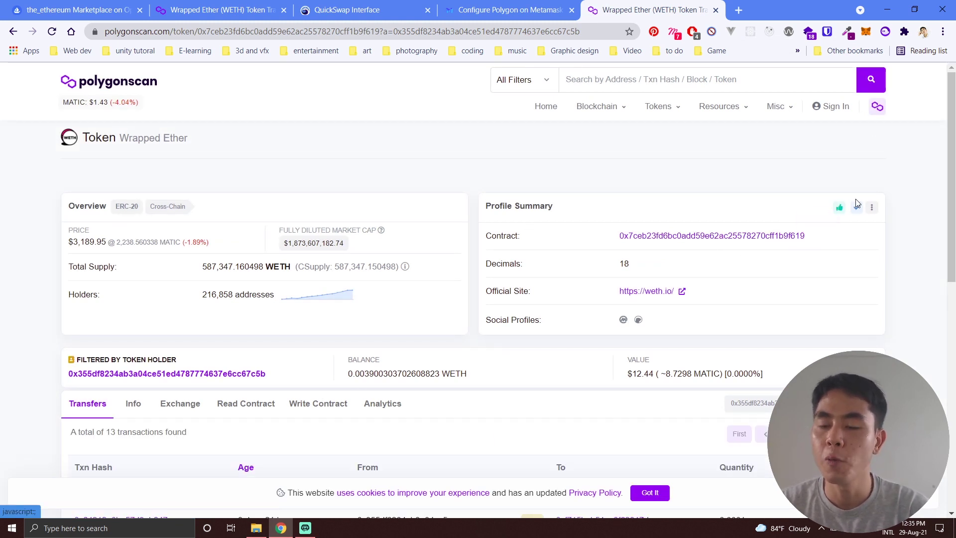
click(867, 31)
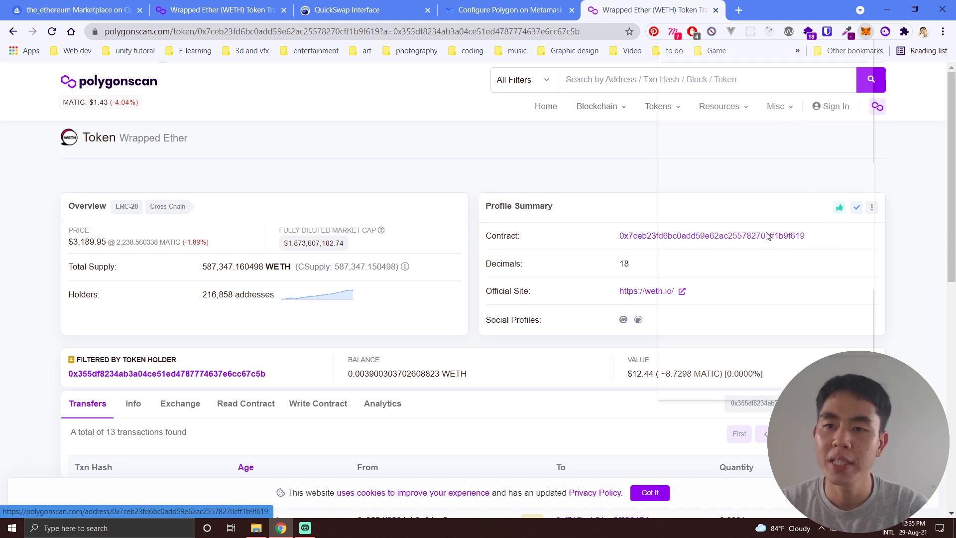
click(770, 350)
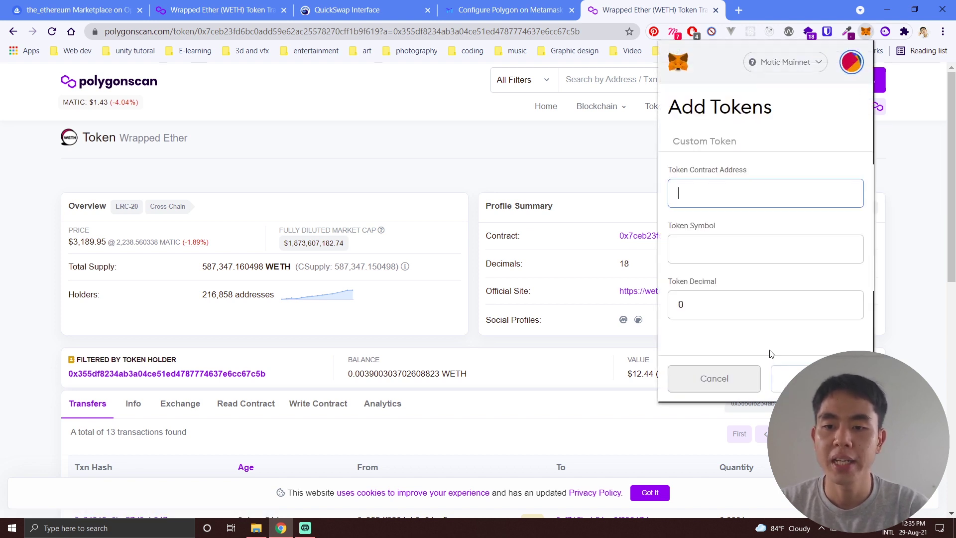
click(735, 196)
key(ctrl+v)
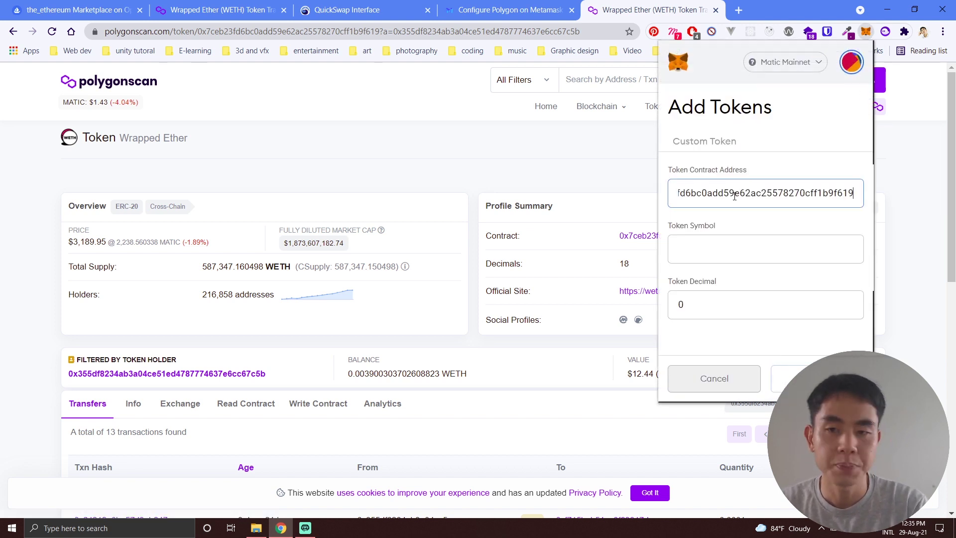
Step: Finish adding the WETH custom token to the MetaMask wallet
click(732, 247)
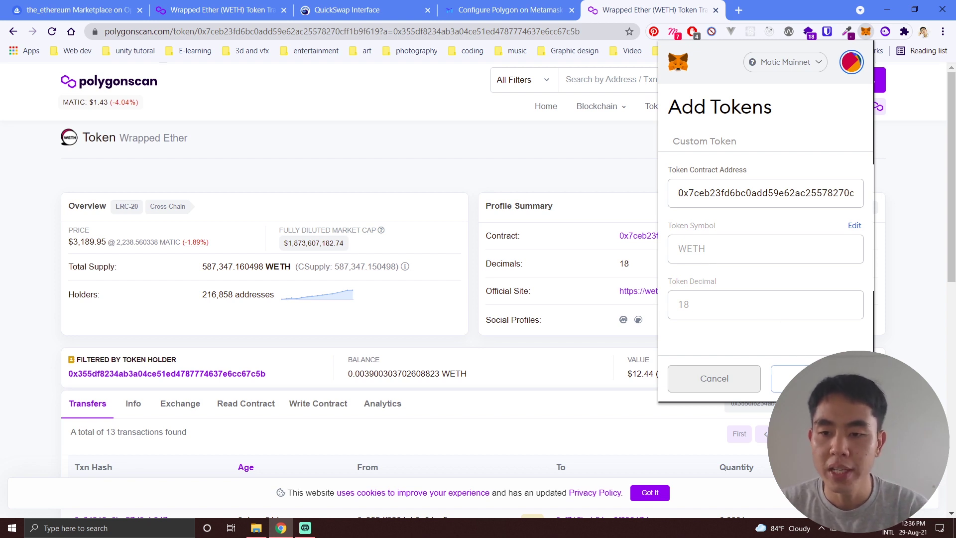
click(817, 379)
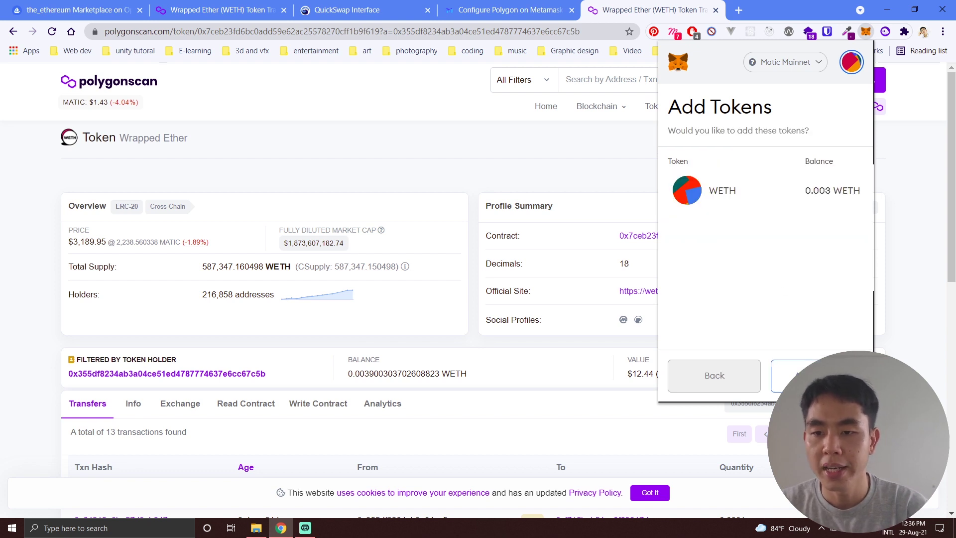
click(816, 376)
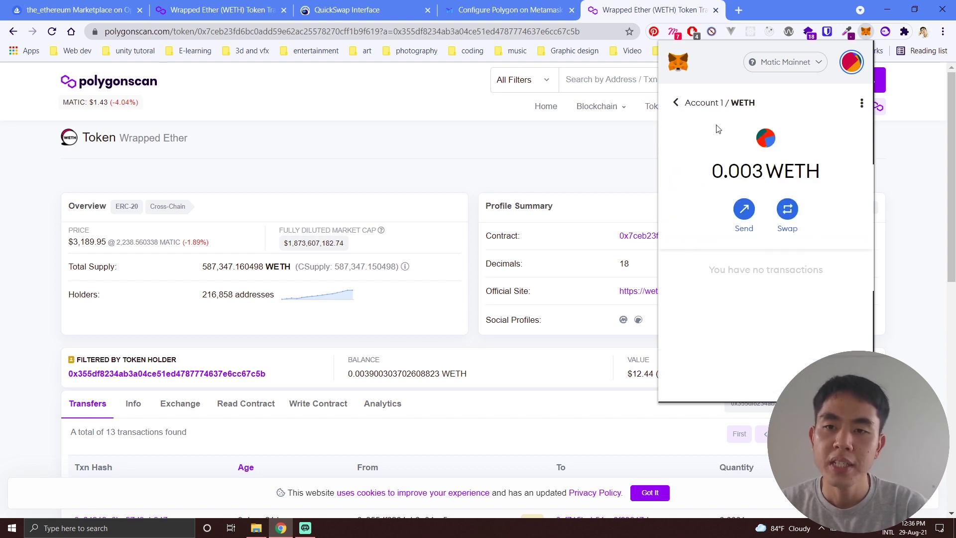
Step: Return to the account's asset list in MetaMask, check the WETH entry, and close the wallet
click(691, 106)
scroll(747, 259, down, 2)
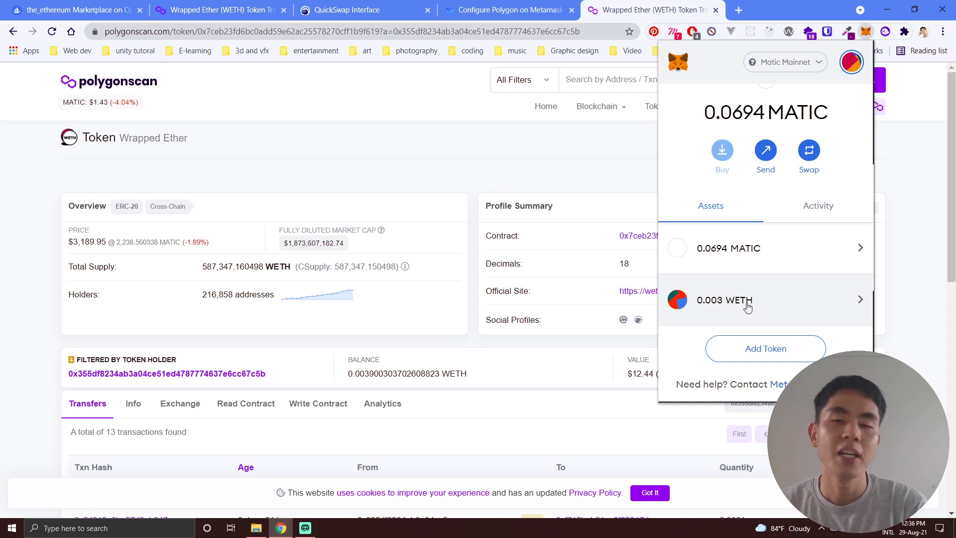
click(919, 259)
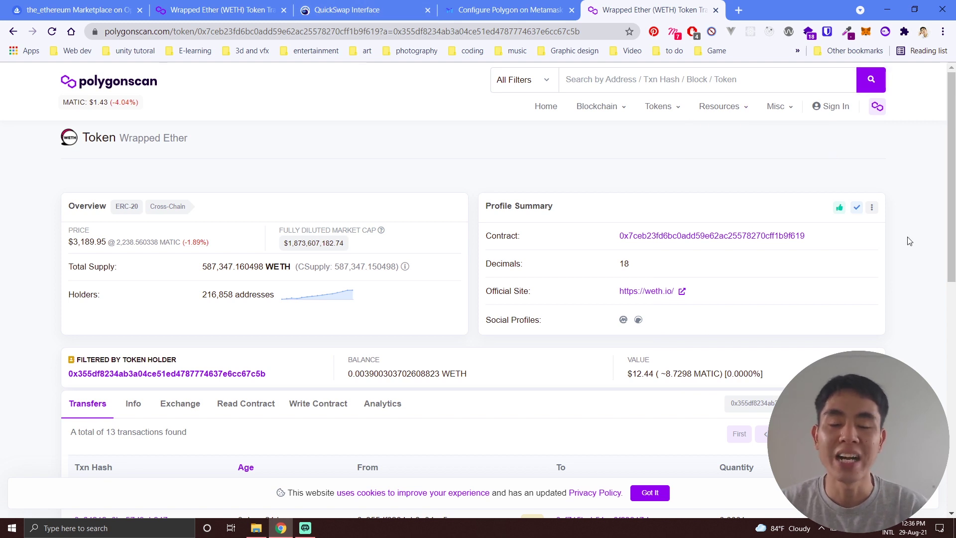
Step: Set up a QuickSwap swap from ETH to MATIC using the maximum available ETH balance
click(380, 6)
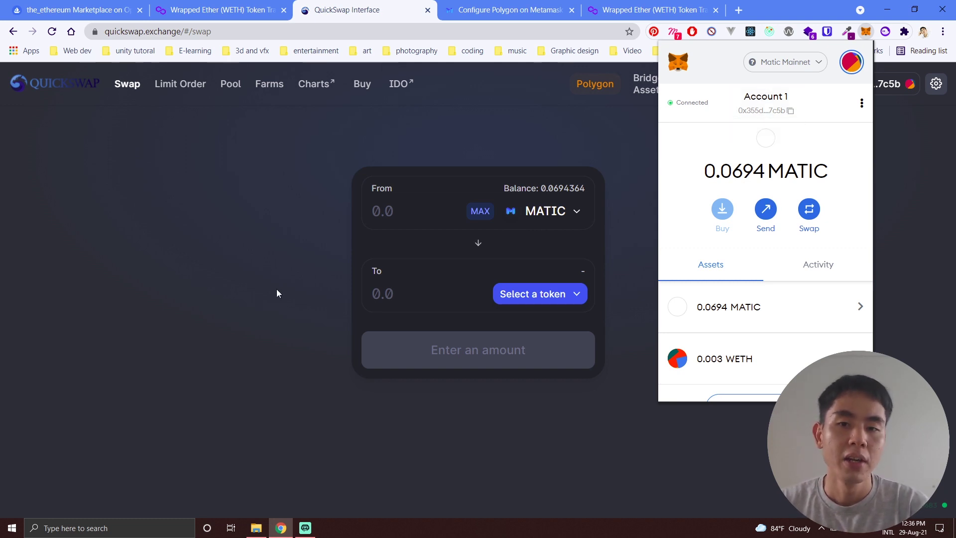
click(303, 259)
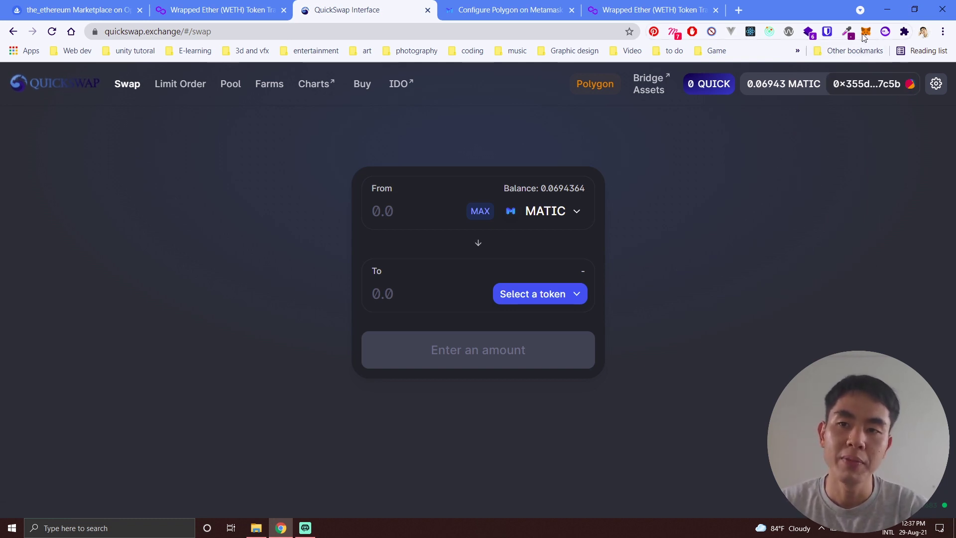
click(570, 211)
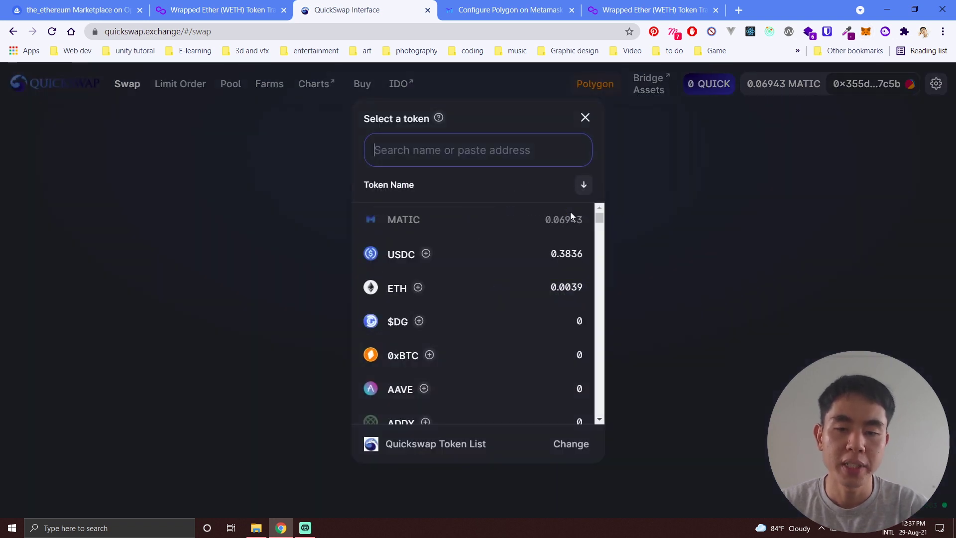
click(402, 290)
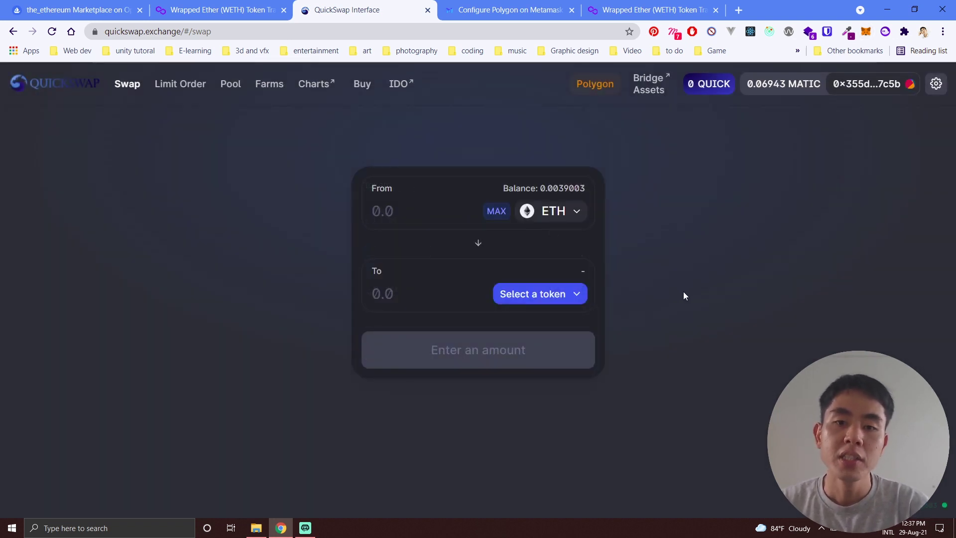
click(552, 301)
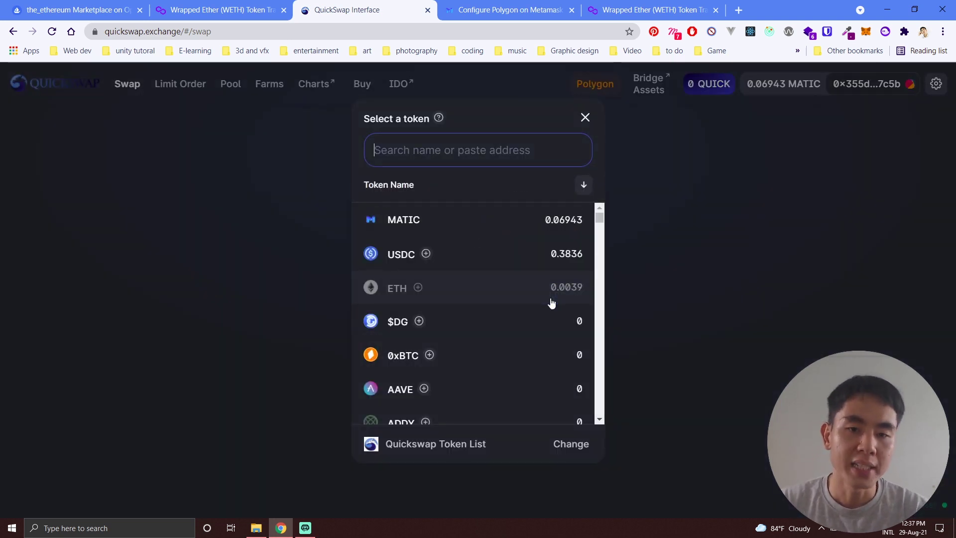
click(500, 230)
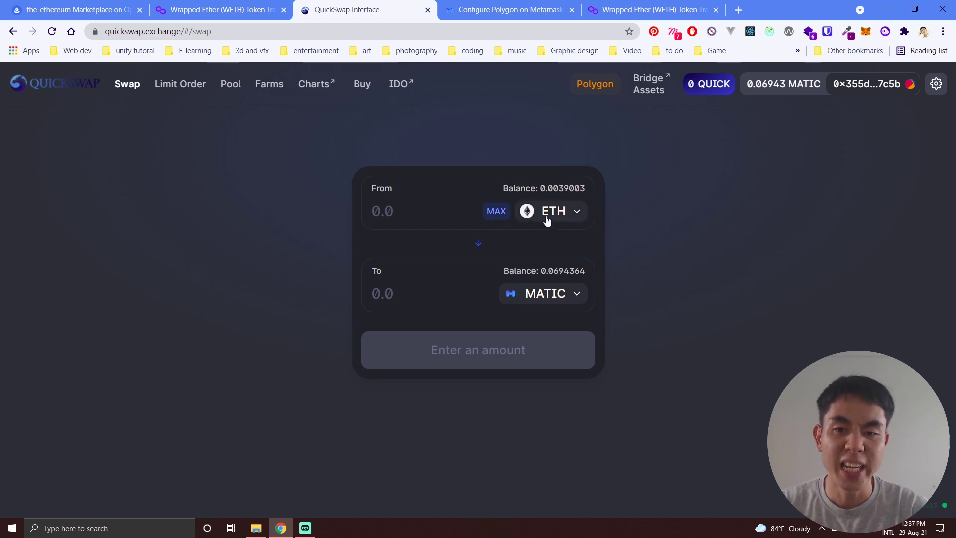
click(497, 211)
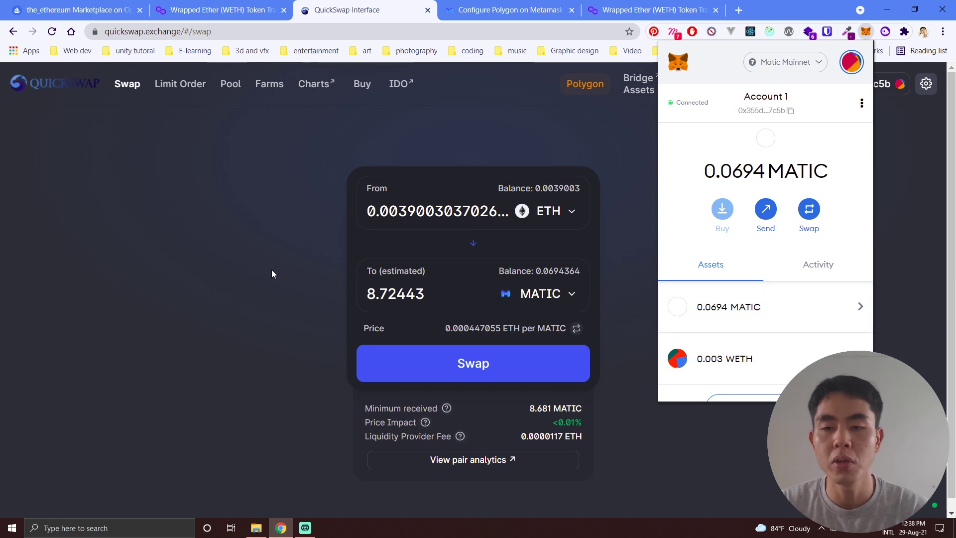
Step: View the recipient form for sending MATIC in the MetaMask wallet and close the wallet without entering an address
scroll(796, 324, down, 2)
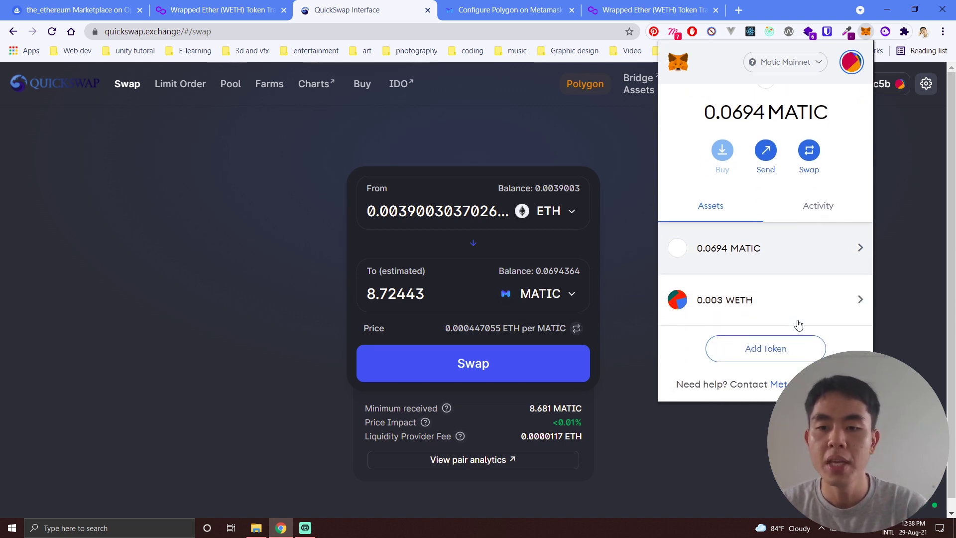
click(770, 254)
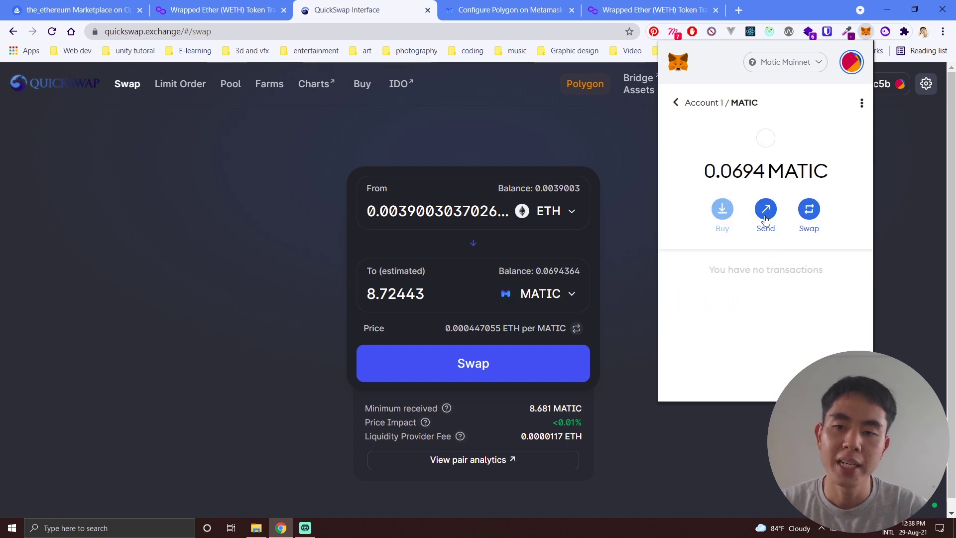
click(767, 233)
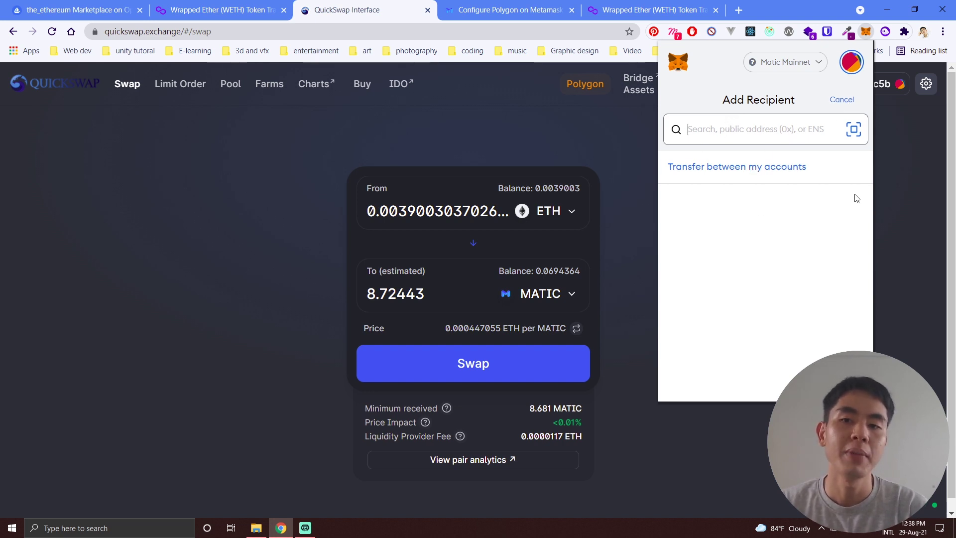
click(886, 160)
Step: Switch to OpenSea and look through the the_ethereum collection's overview and listed items
click(222, 10)
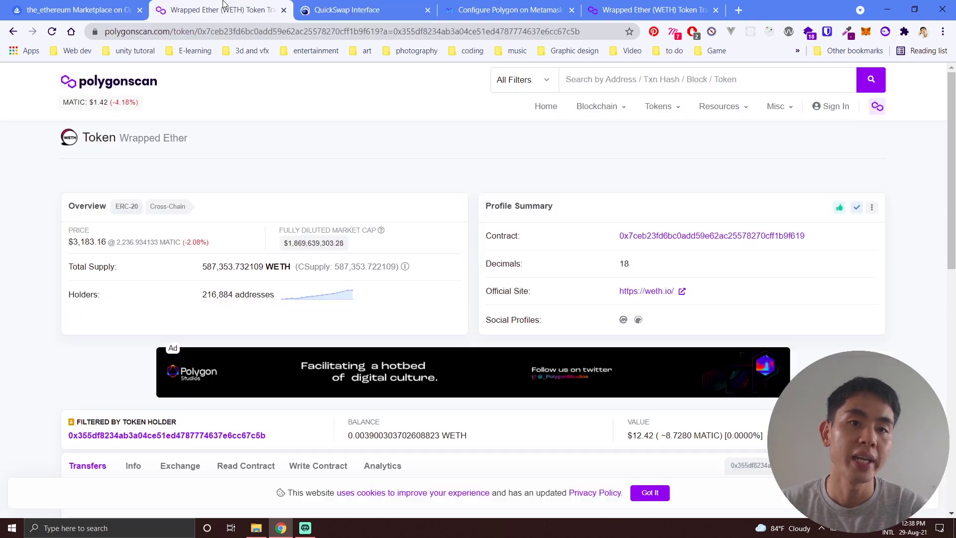
click(366, 6)
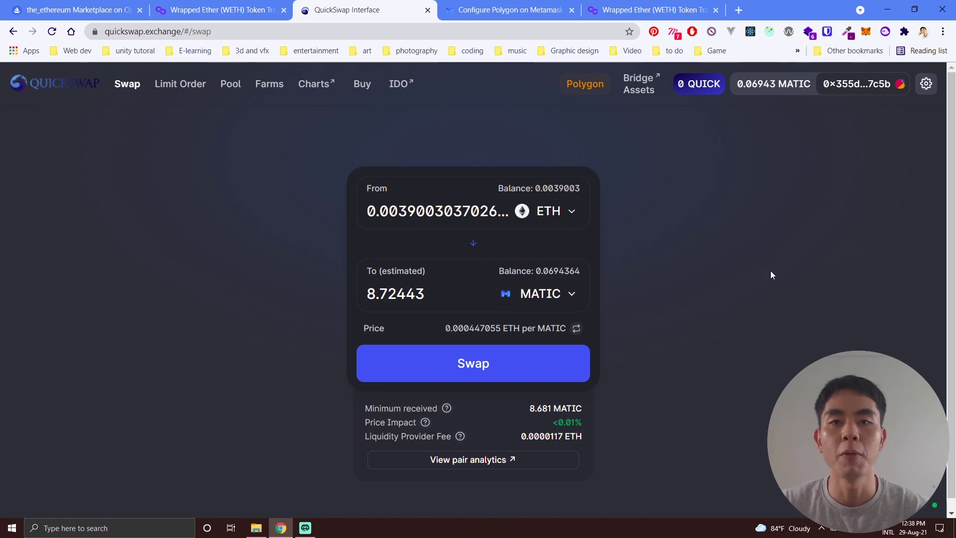
click(74, 10)
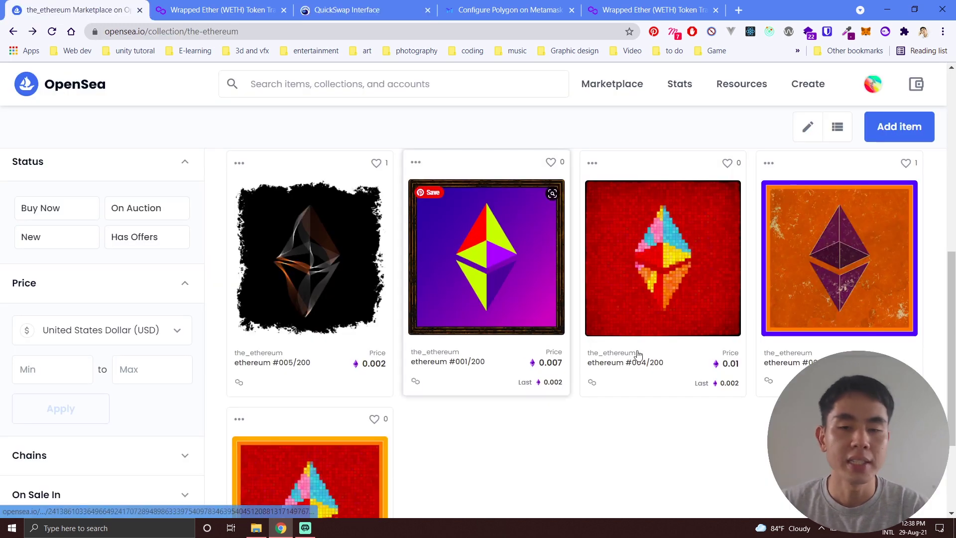
scroll(725, 443, up, 5)
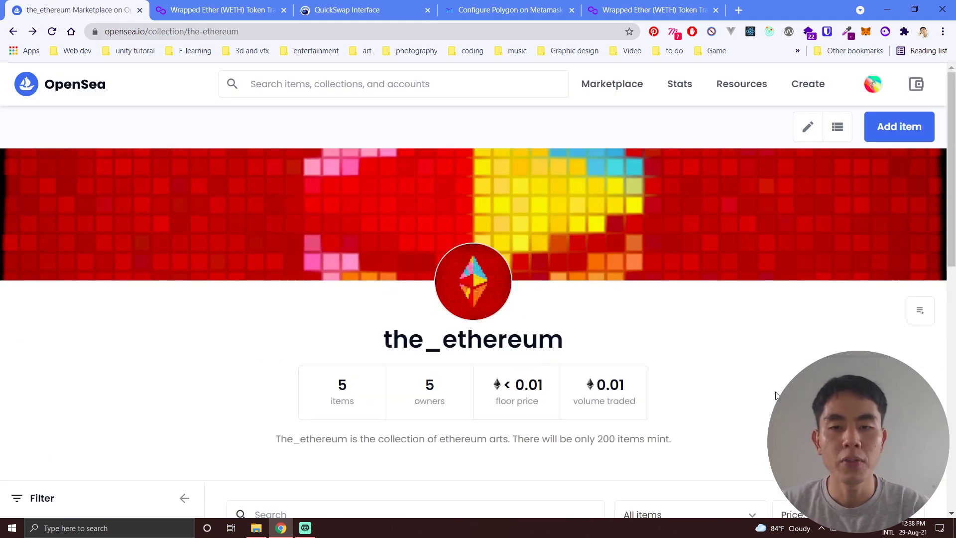
scroll(778, 393, down, 4)
scroll(778, 393, up, 4)
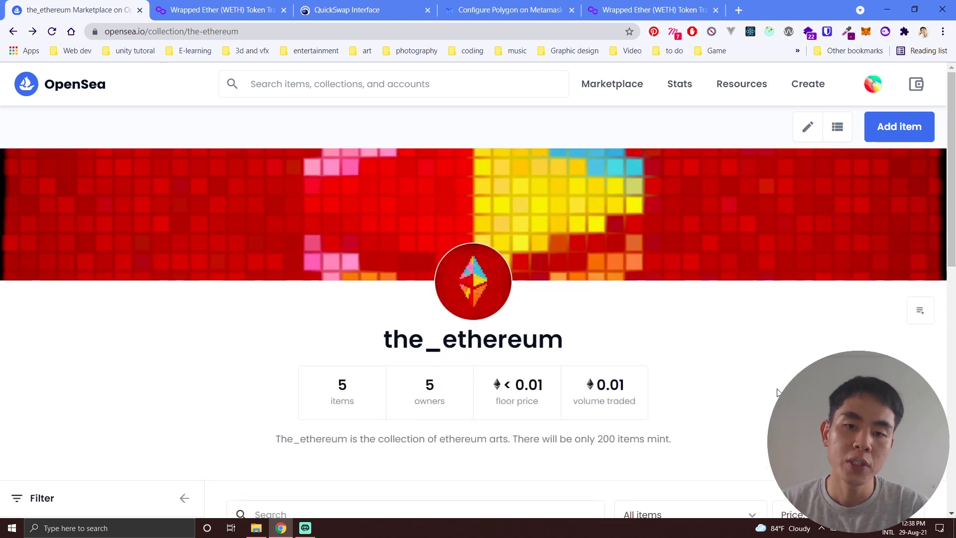
scroll(779, 386, down, 1)
scroll(778, 386, down, 6)
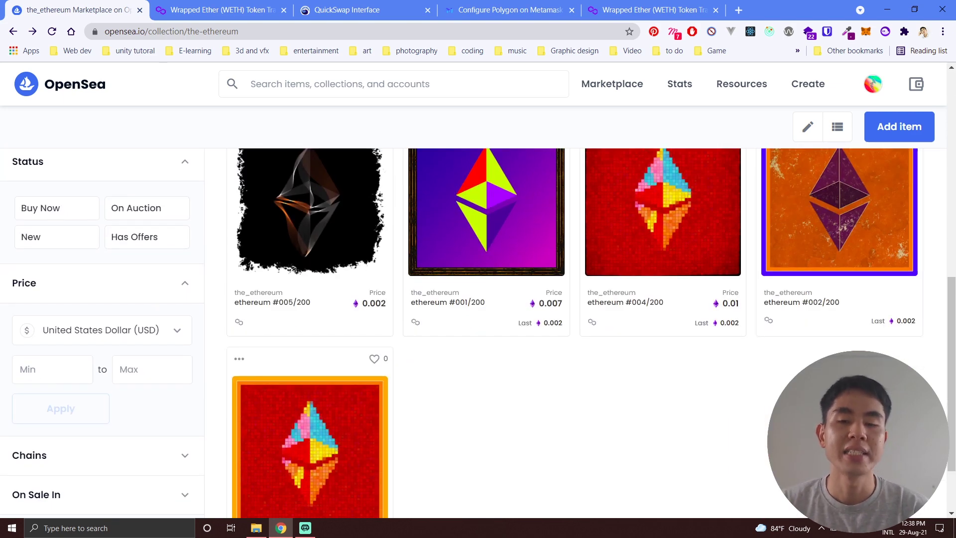
scroll(749, 377, up, 6)
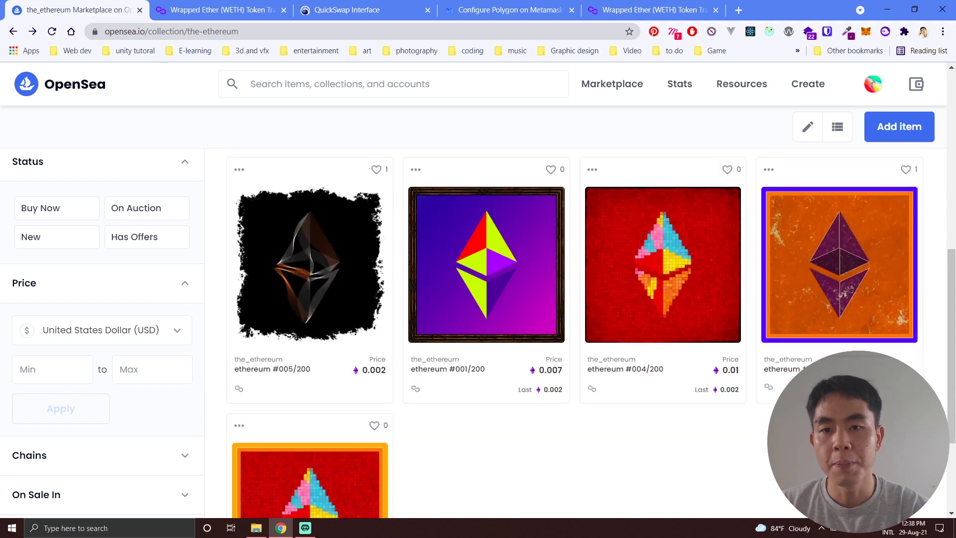
scroll(737, 343, down, 2)
scroll(727, 301, up, 4)
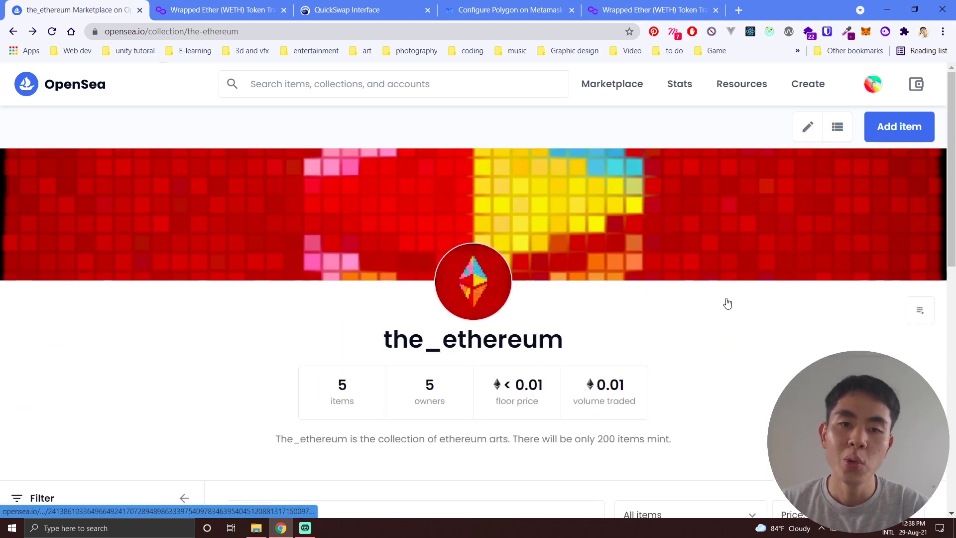
scroll(726, 299, down, 6)
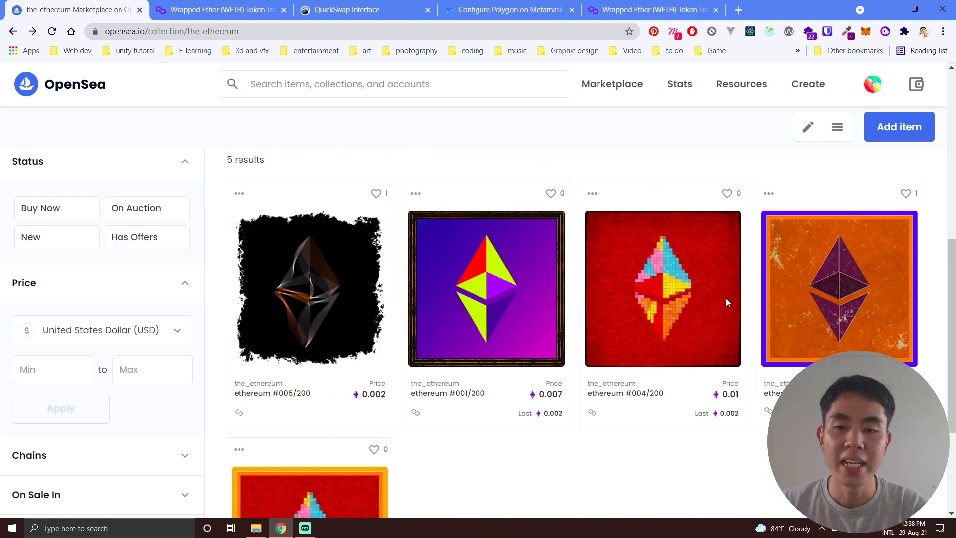
Step: Open the ethereum #005/200 item, view its transfer form, and close the form without entering an address
click(335, 234)
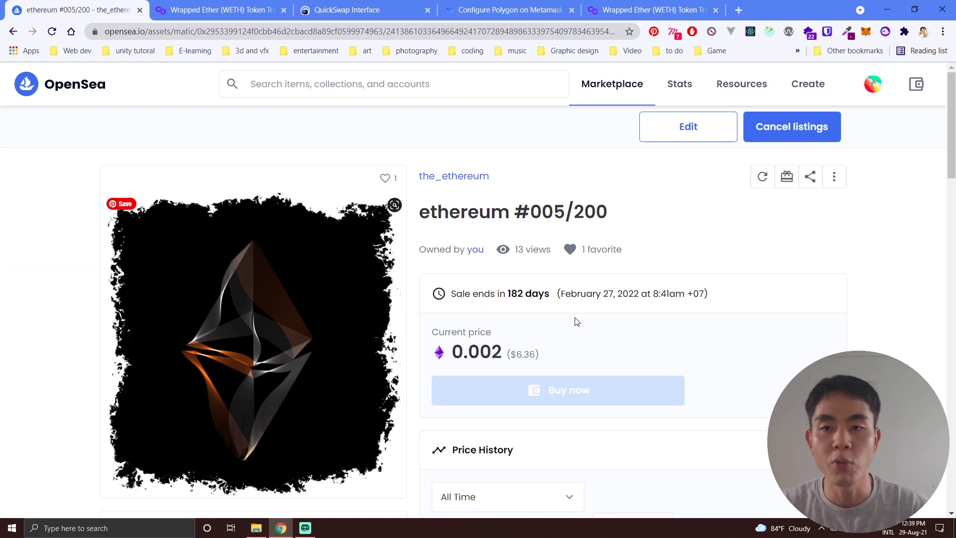
click(787, 178)
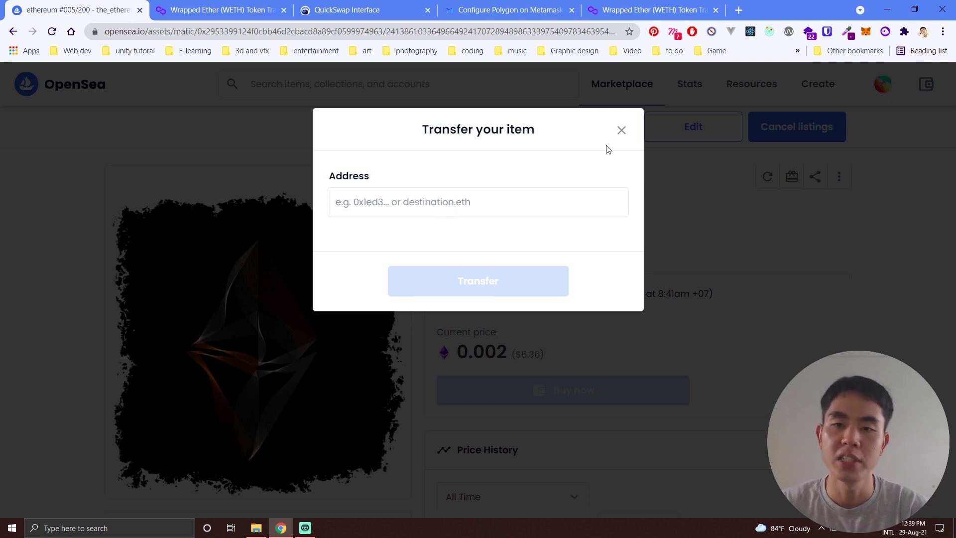
click(620, 130)
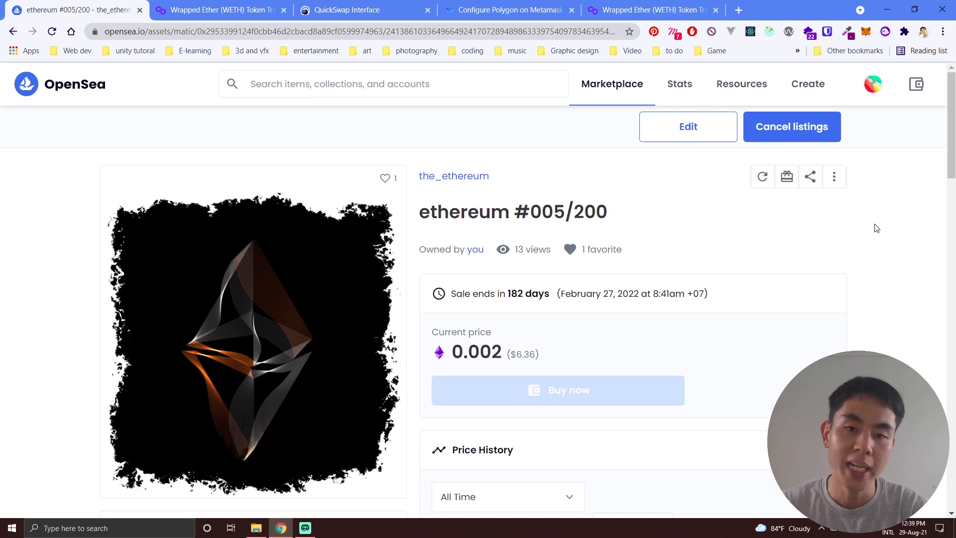
Step: Leave ethereum #005/200 and examine the real 3d rock #001/250 item page with its 3D preview and price
click(454, 178)
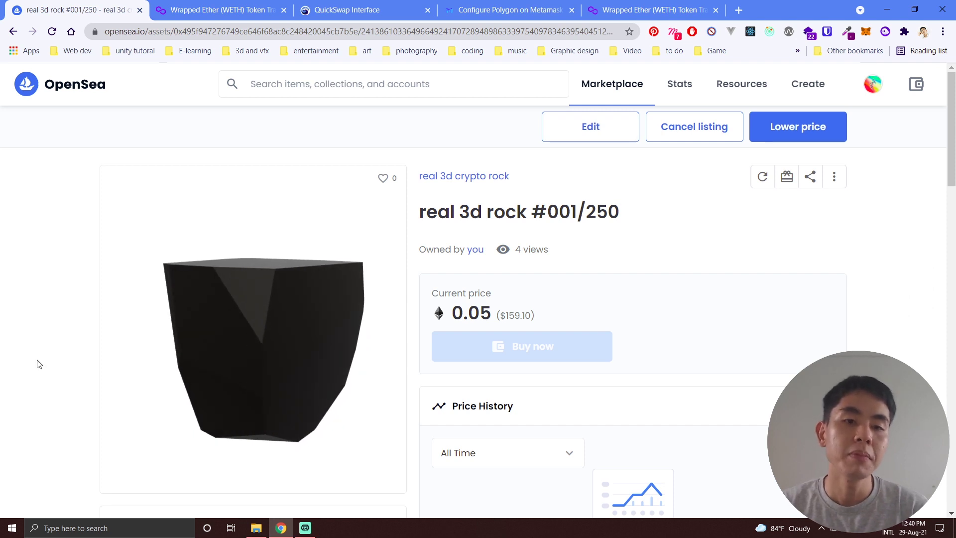
scroll(2, 356, down, 3)
scroll(4, 355, up, 3)
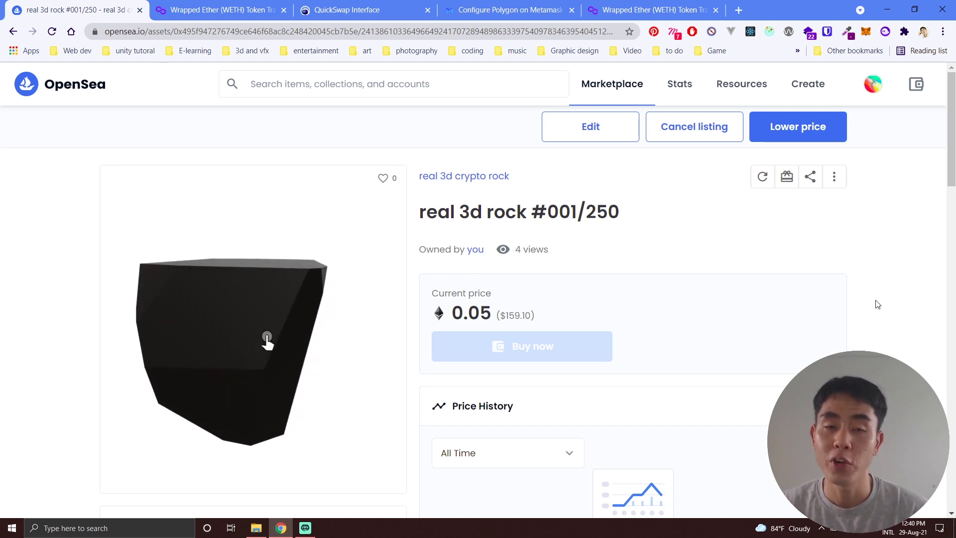
scroll(879, 301, down, 3)
scroll(881, 297, up, 3)
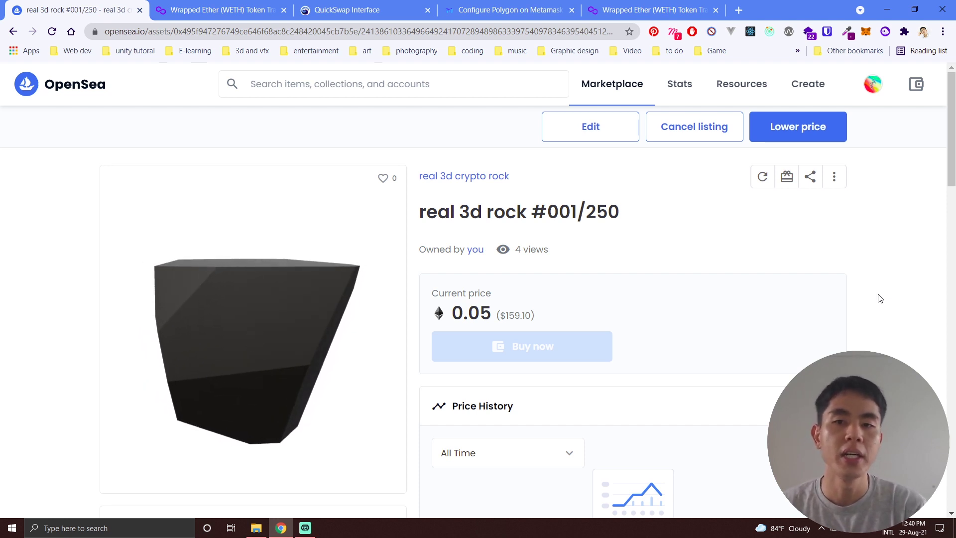
Step: Open the real 3d crypto rock collection and look through its overview and listed items
click(427, 175)
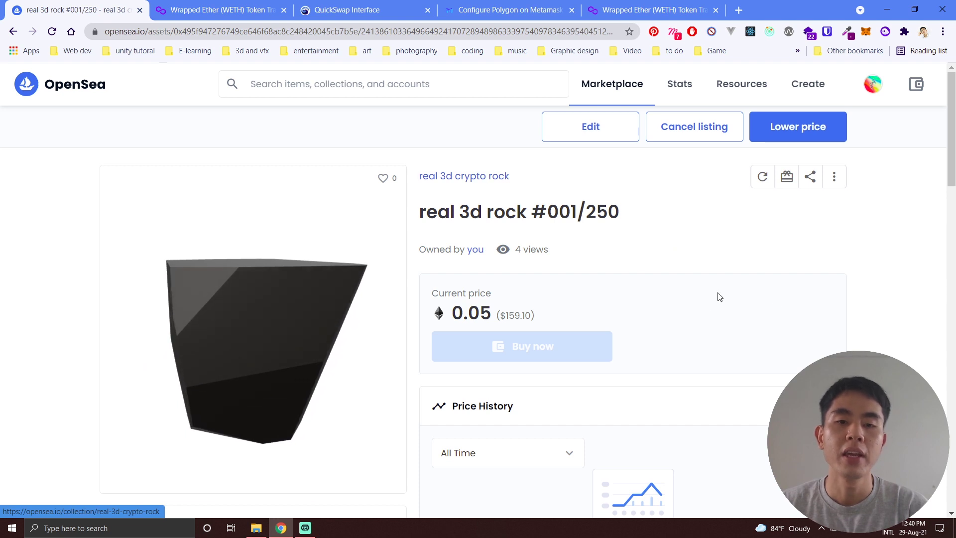
scroll(473, 299, down, 3)
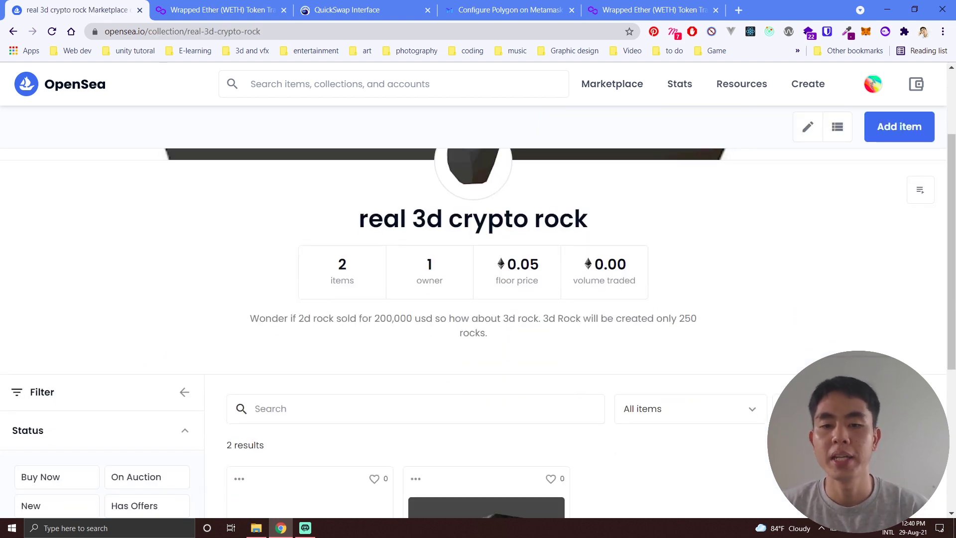
scroll(473, 299, down, 3)
scroll(822, 328, up, 6)
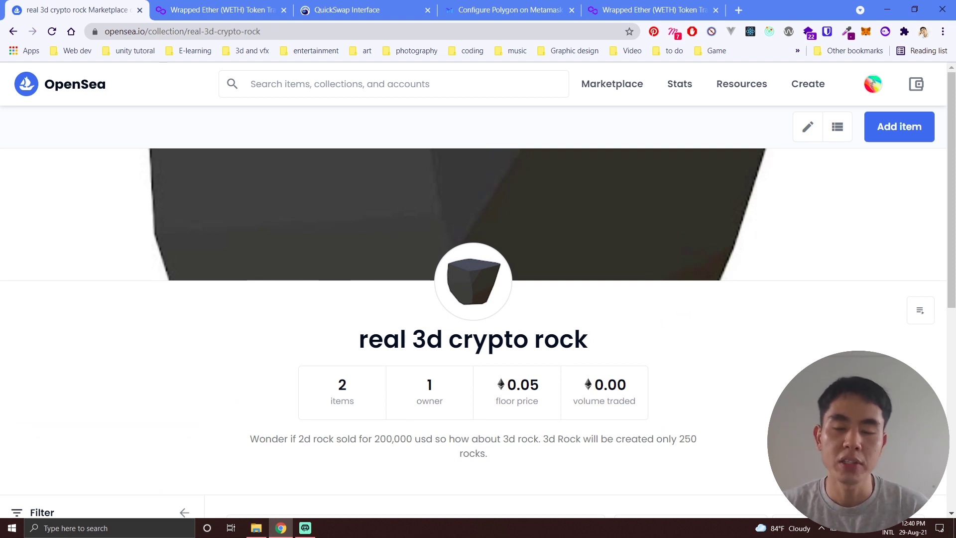
scroll(473, 299, down, 5)
scroll(473, 299, down, 2)
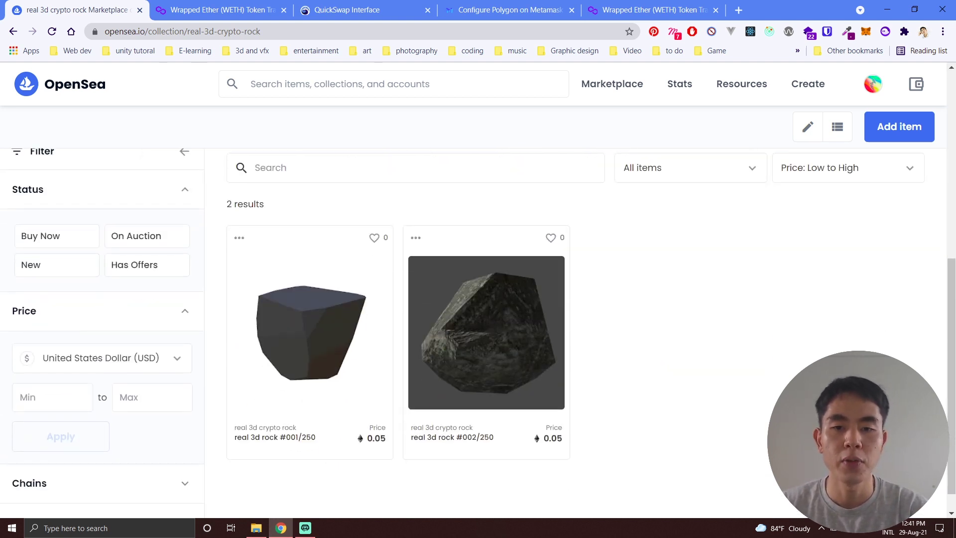
scroll(473, 299, up, 7)
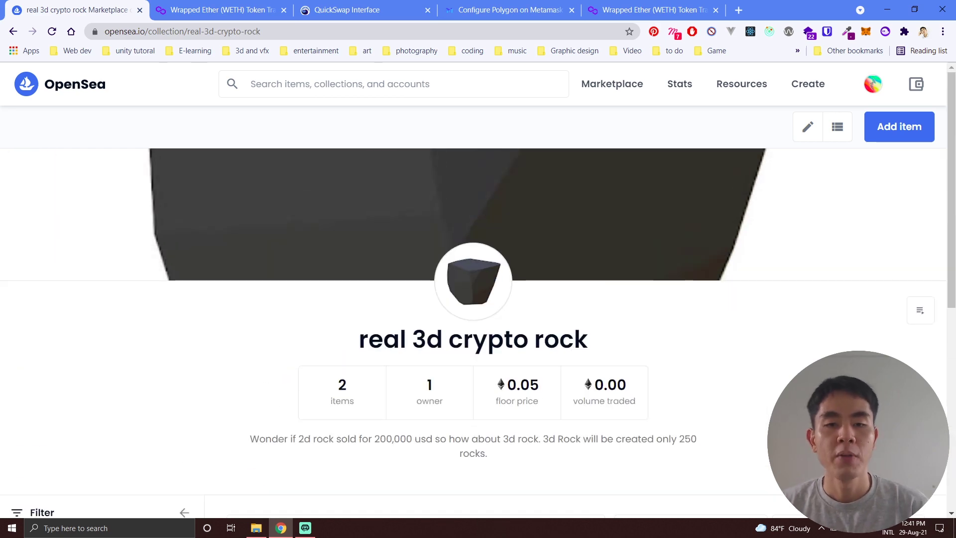
scroll(473, 299, down, 6)
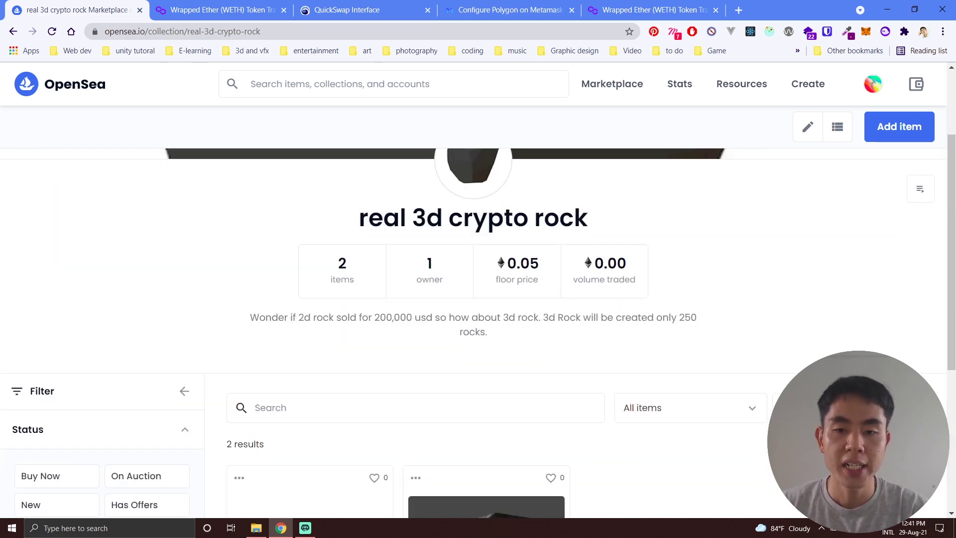
scroll(803, 313, up, 4)
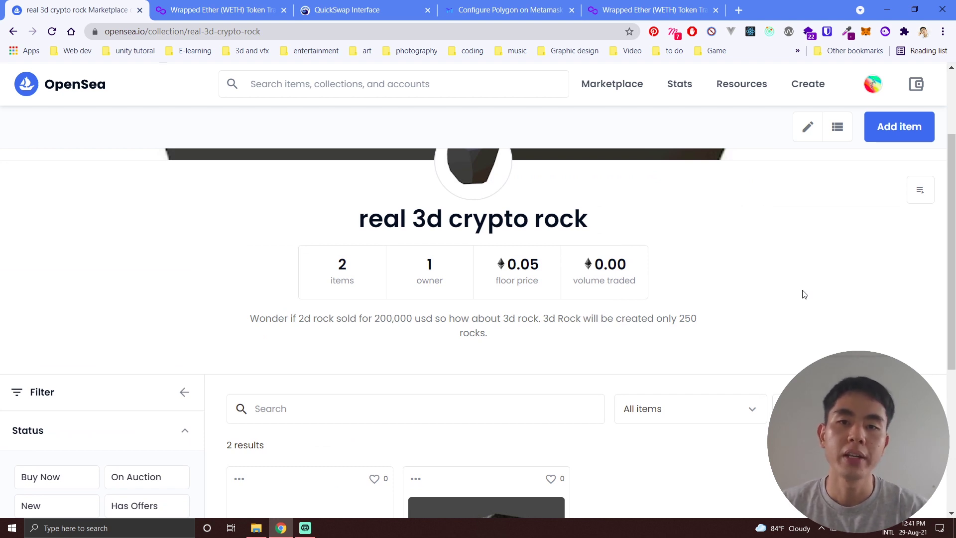
scroll(803, 294, down, 2)
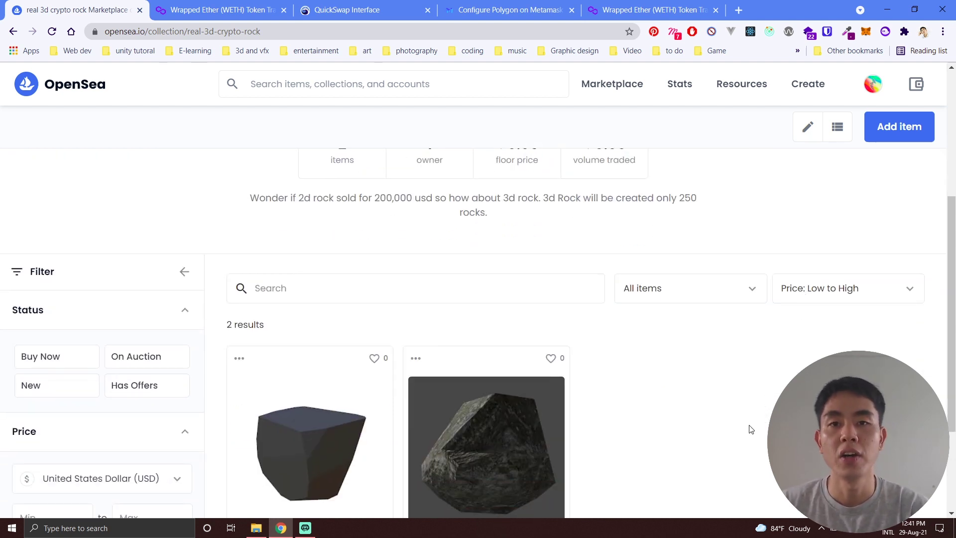